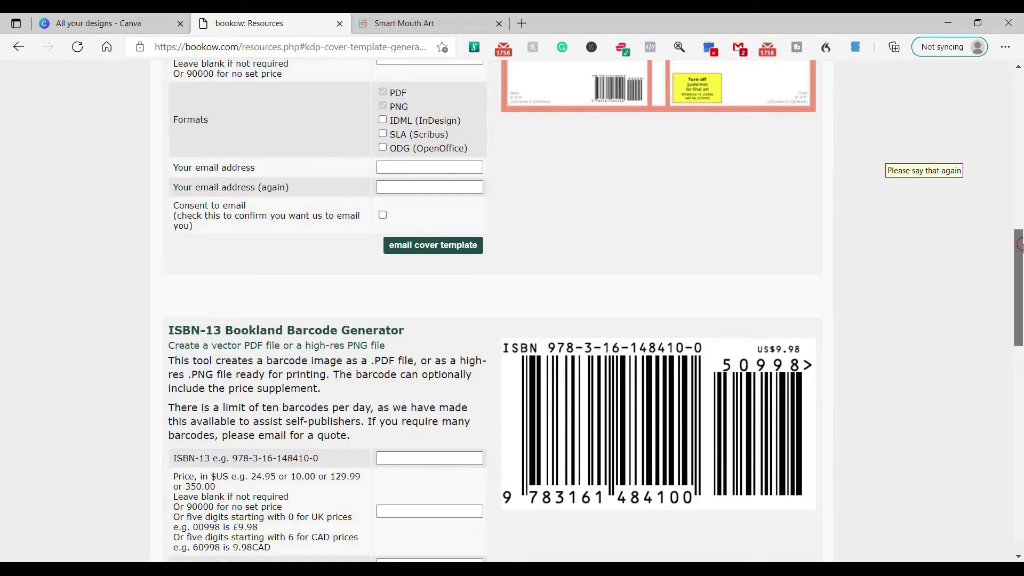
Switch to Canva and create a new custom-size design of 12.52 × 9.25 in.
click(481, 457)
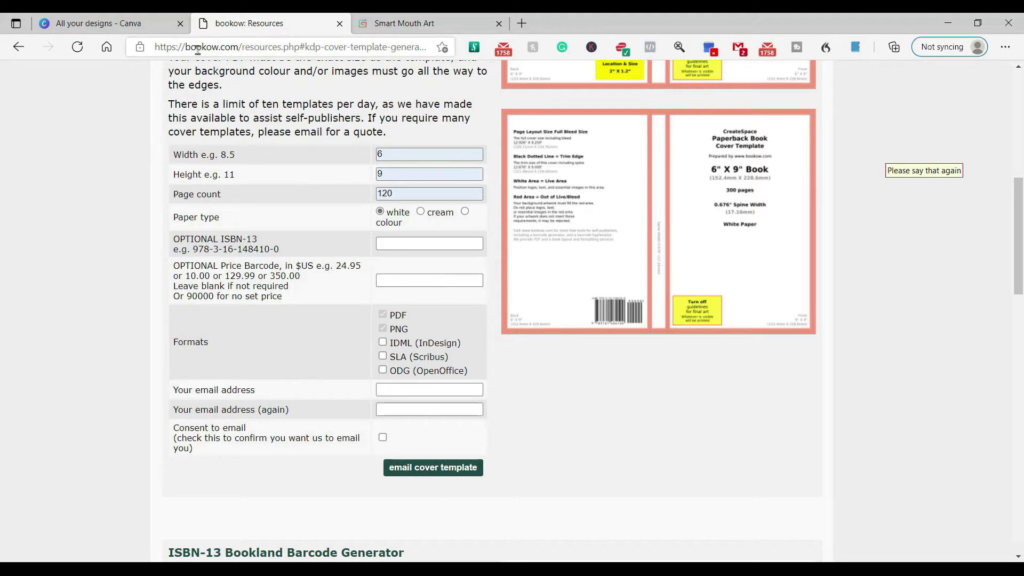
click(120, 18)
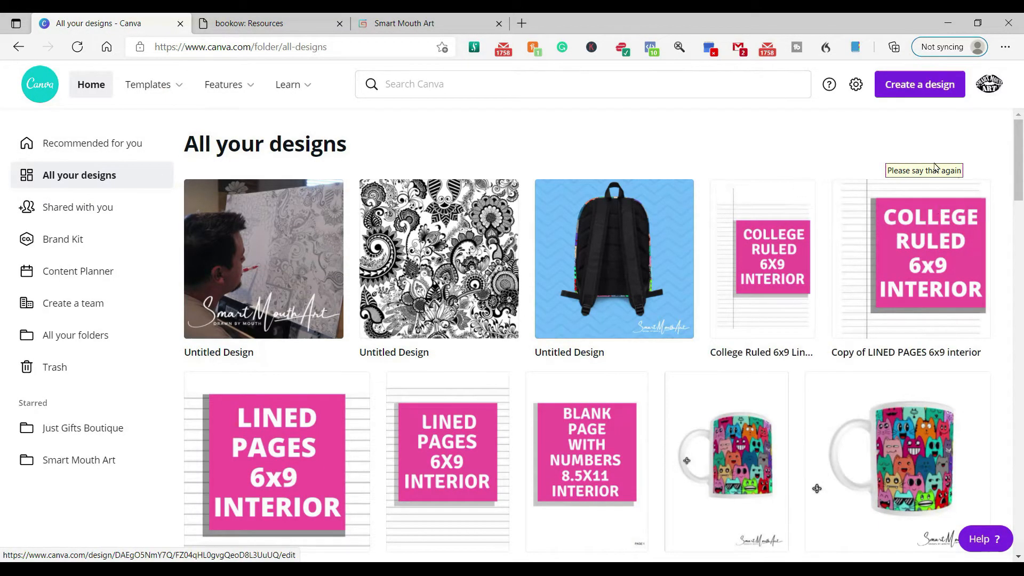
click(928, 89)
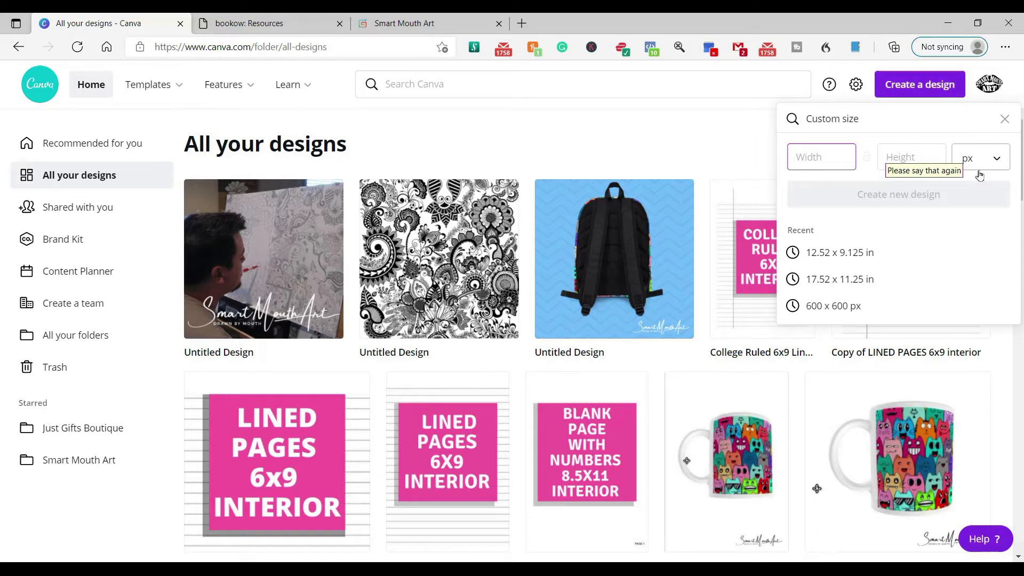
click(979, 176)
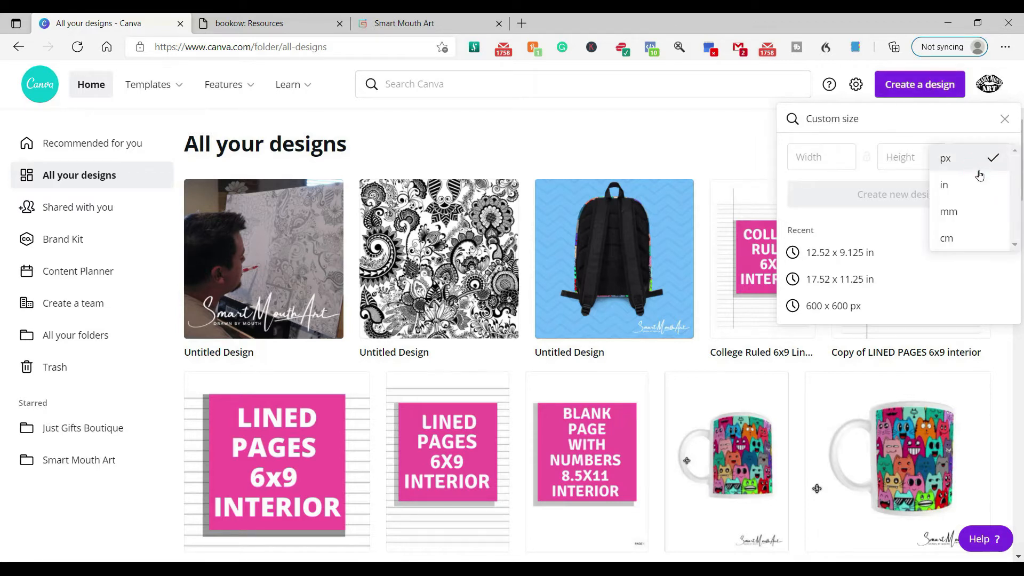
click(969, 190)
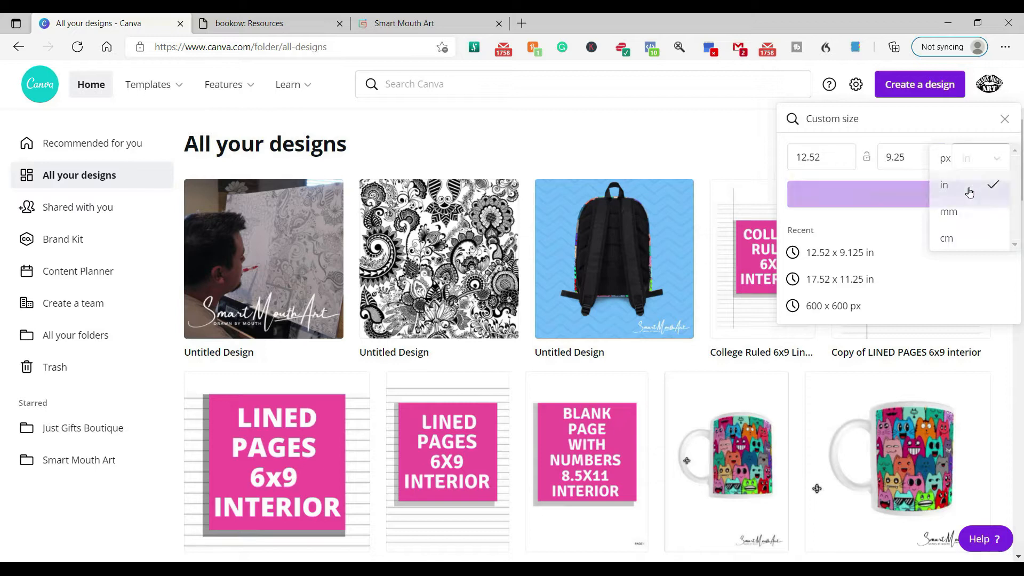
click(832, 159)
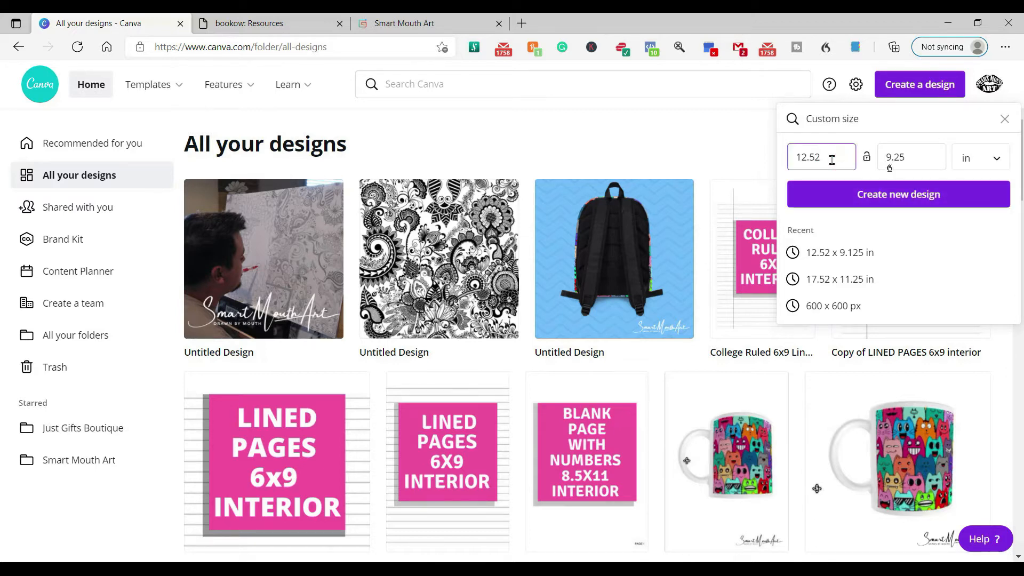
mouse_move(825, 156)
mouse_down()
mouse_move(792, 152)
mouse_move(820, 154)
mouse_up()
click(929, 156)
drag(906, 154, 887, 150)
click(913, 157)
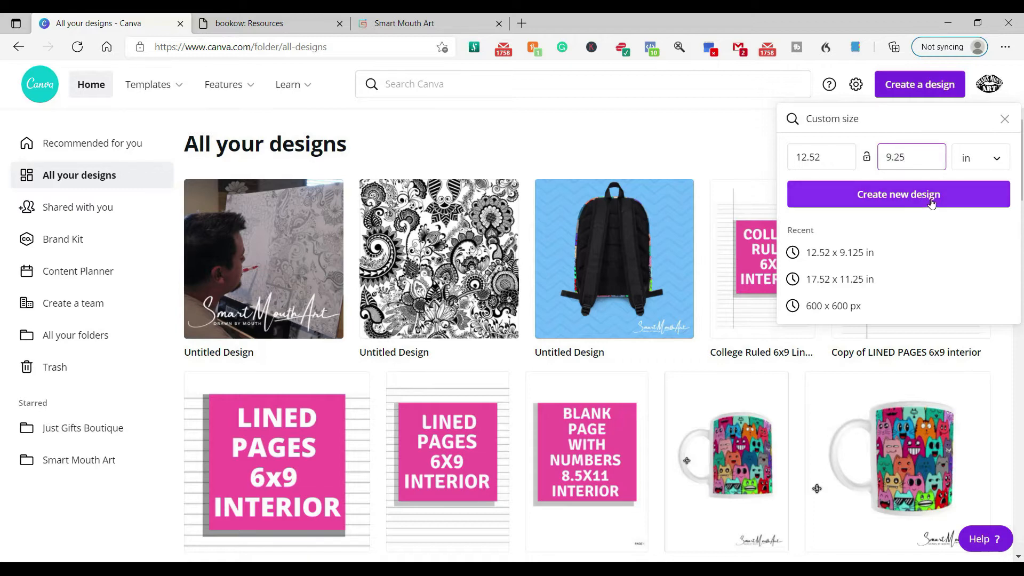
click(931, 200)
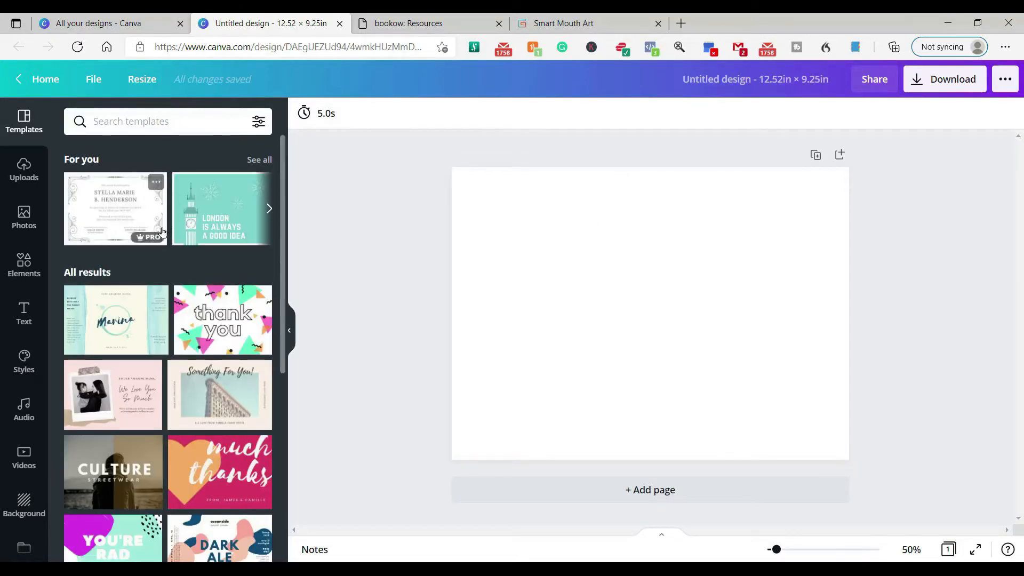
Place the uploaded NO PROB-LLAMA cover artwork on the page and enlarge it to cover the whole canvas.
click(8, 176)
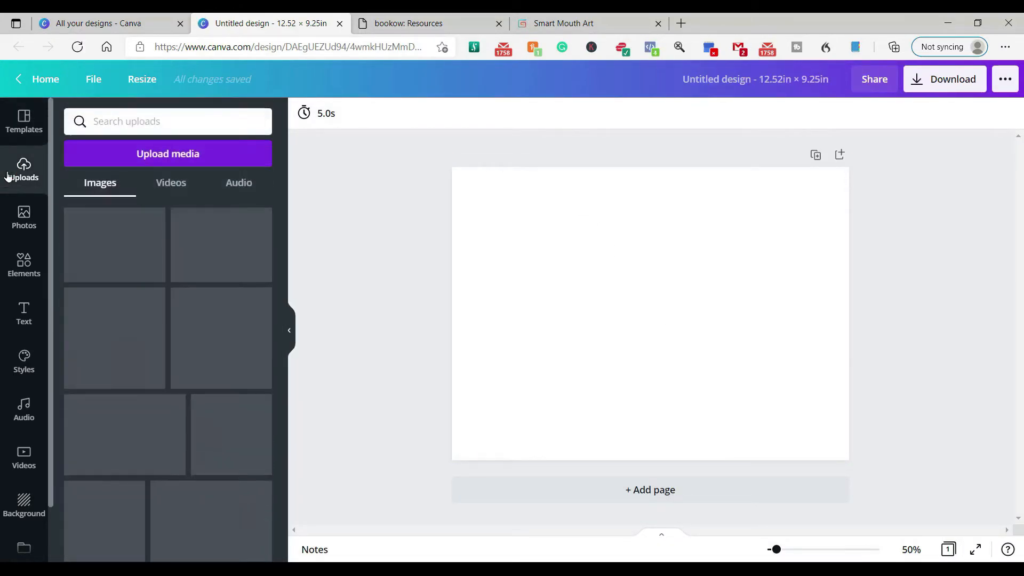
click(117, 253)
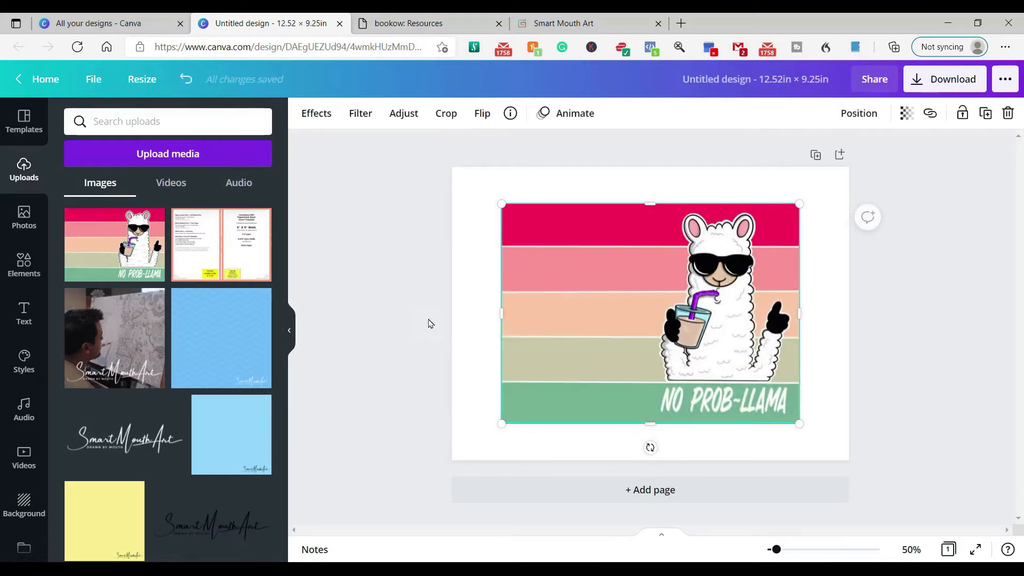
drag(501, 427, 440, 452)
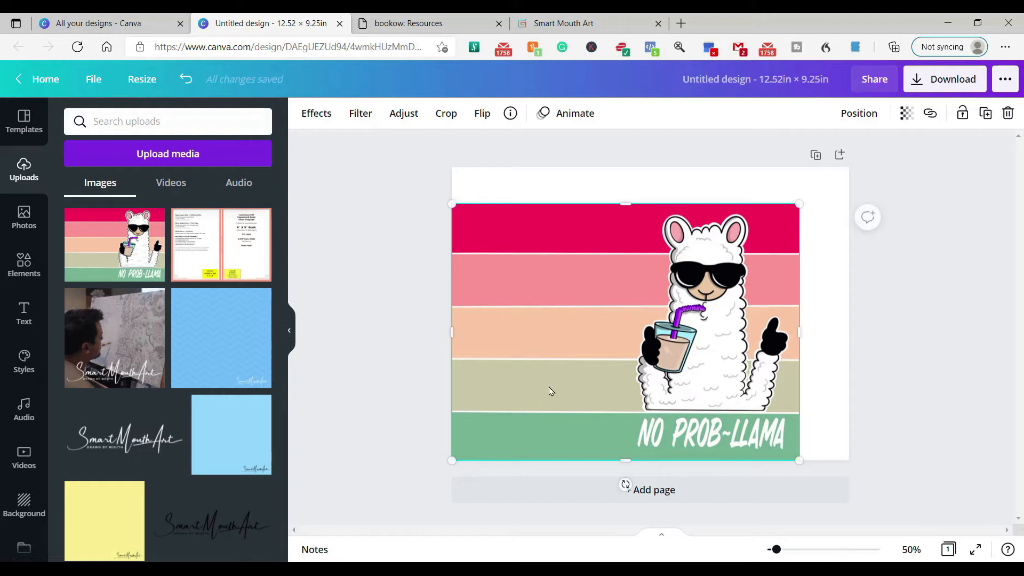
drag(799, 204, 851, 177)
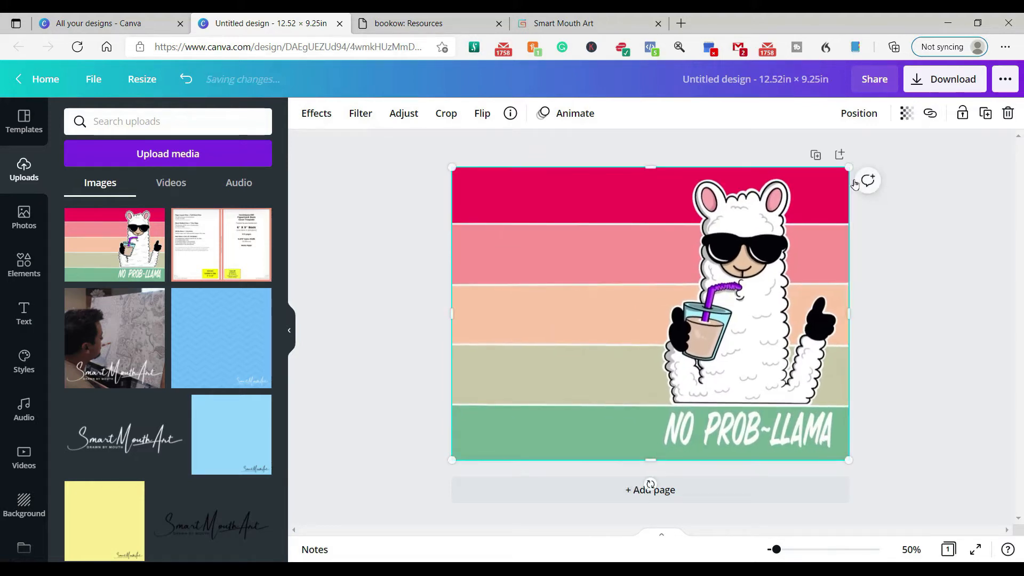
click(981, 246)
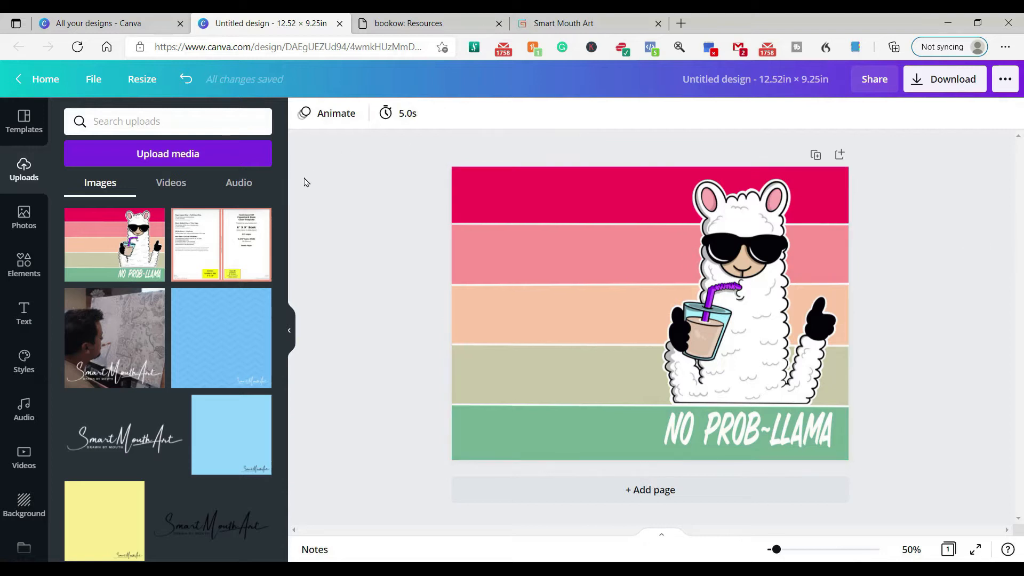
Add the uploaded 6" × 9" paperback cover template over the artwork and scale it to fill the page.
click(219, 251)
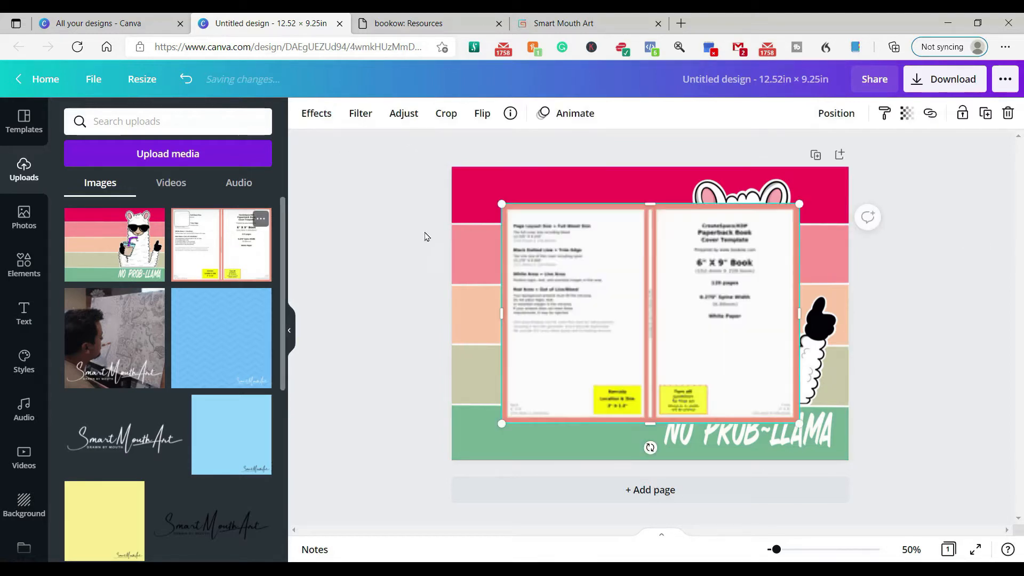
drag(502, 423, 452, 459)
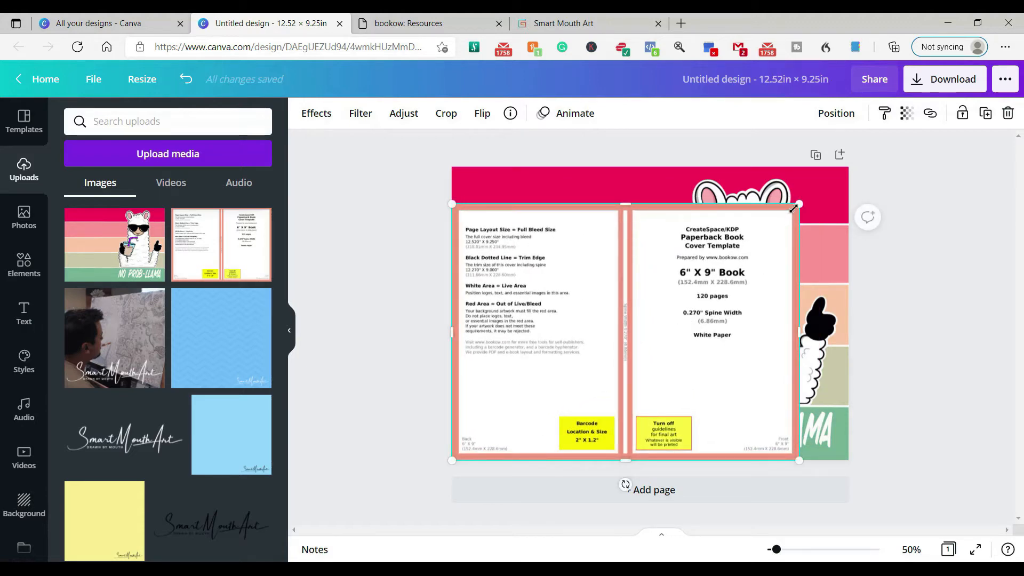
drag(794, 205, 849, 167)
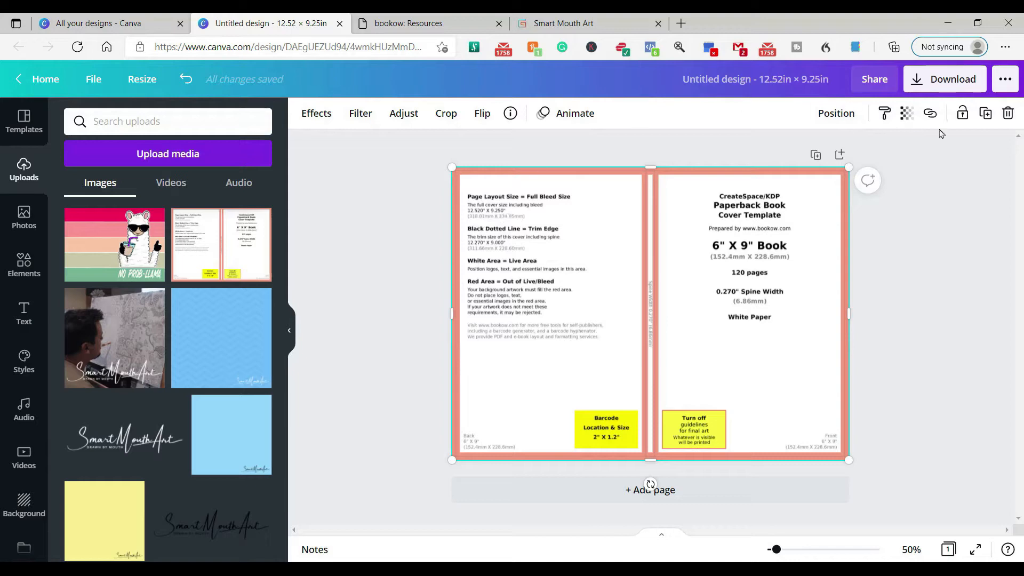
Lower the cover template's transparency value to about 17 so the artwork shows through.
click(907, 113)
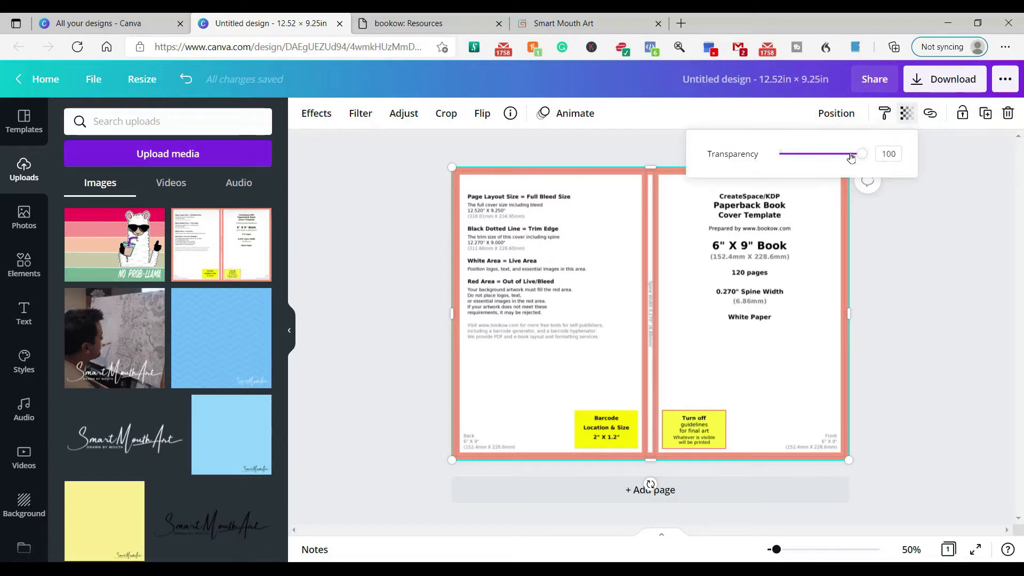
drag(860, 153, 795, 153)
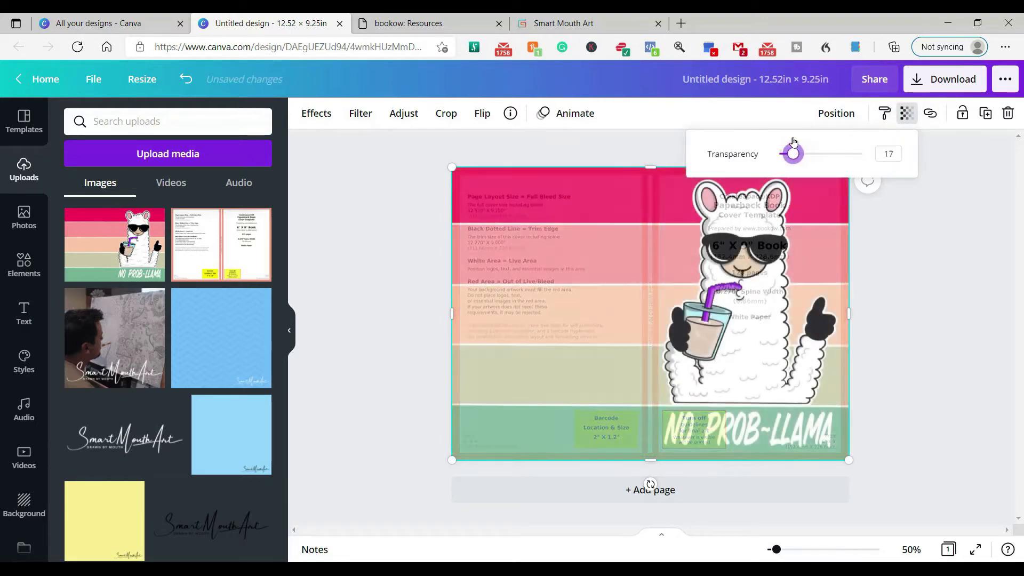
click(328, 300)
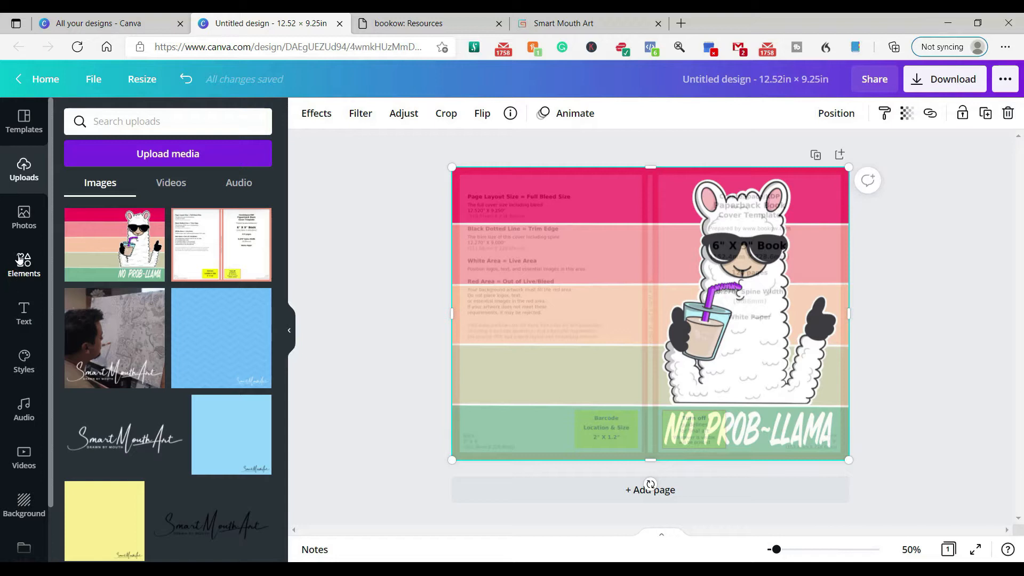
Add a subheading reading NOTEBOOK and set its font to Radley.
click(24, 313)
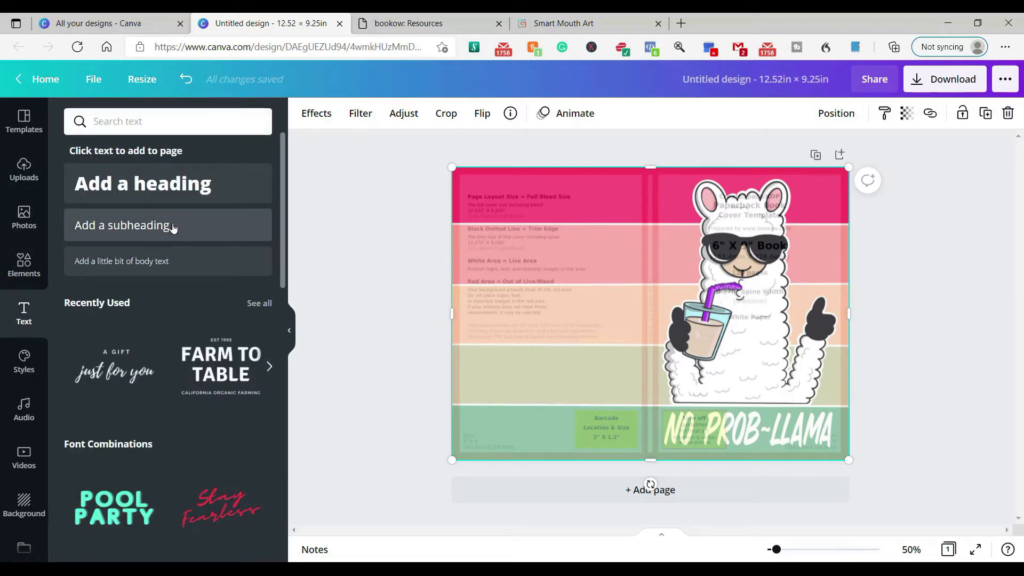
click(171, 226)
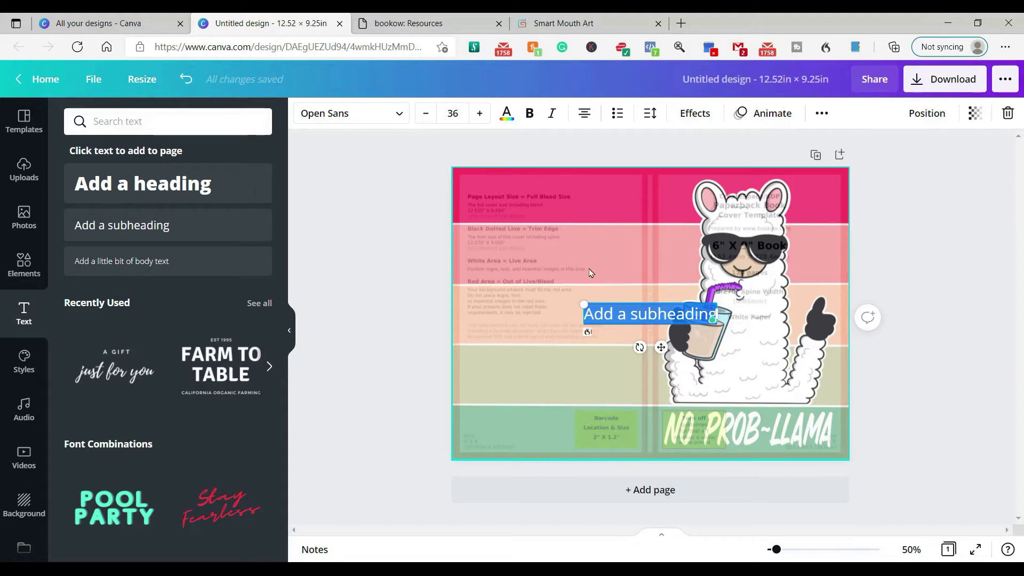
text(NOTEBOOK)
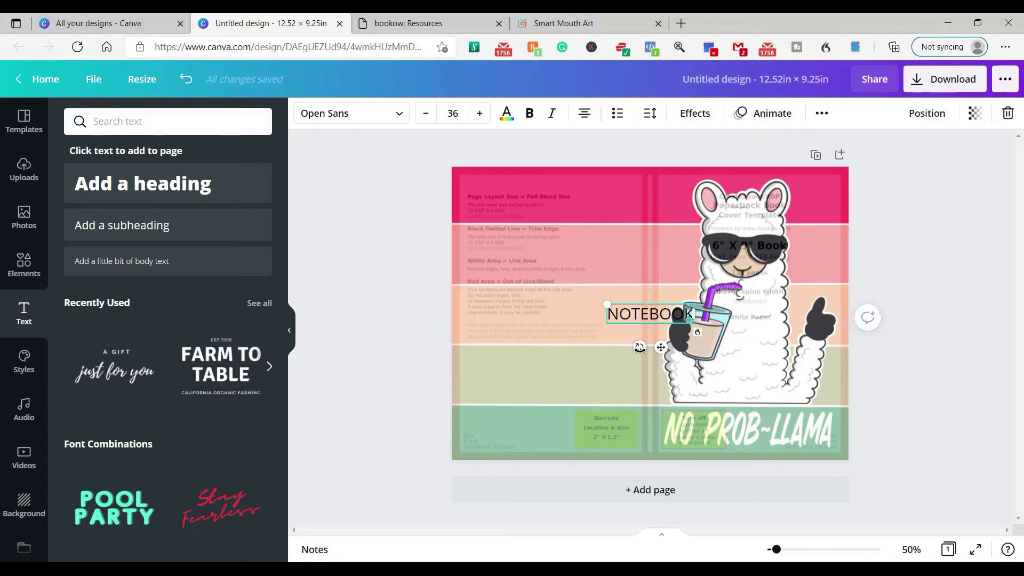
double_click(640, 313)
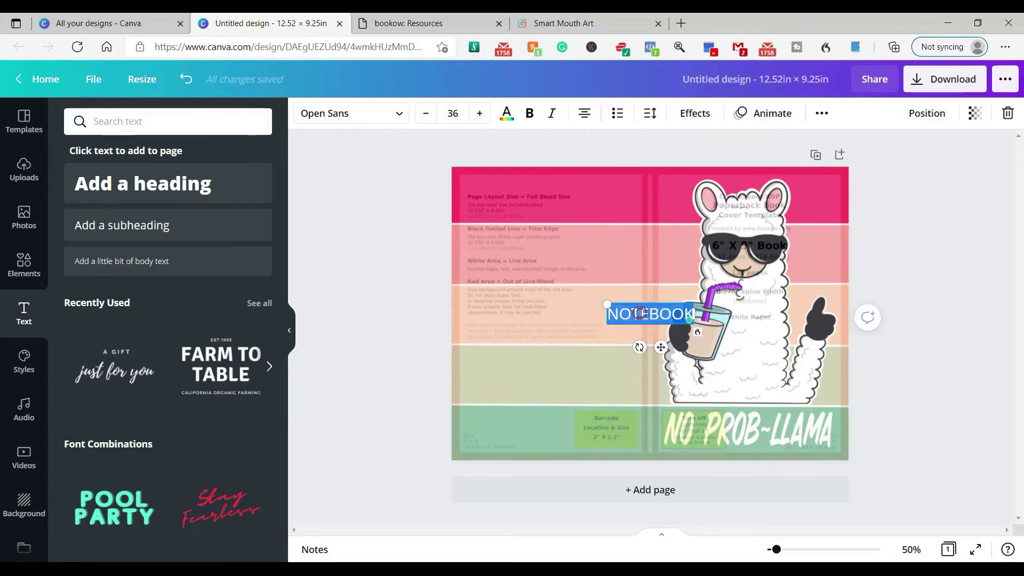
click(371, 118)
click(170, 206)
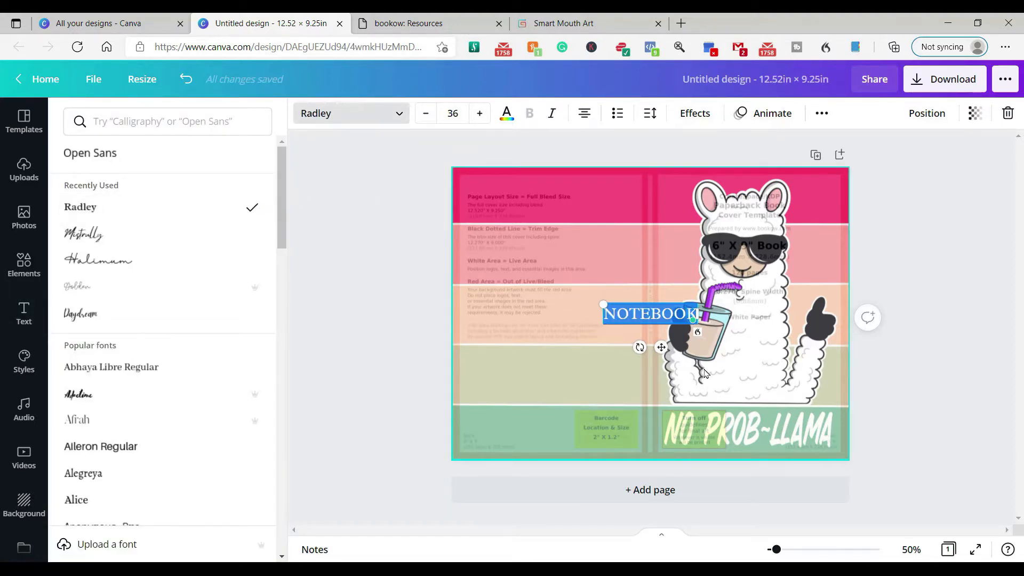
Rotate the NOTEBOOK text to read downward along the spine and colour it white.
drag(640, 348, 618, 308)
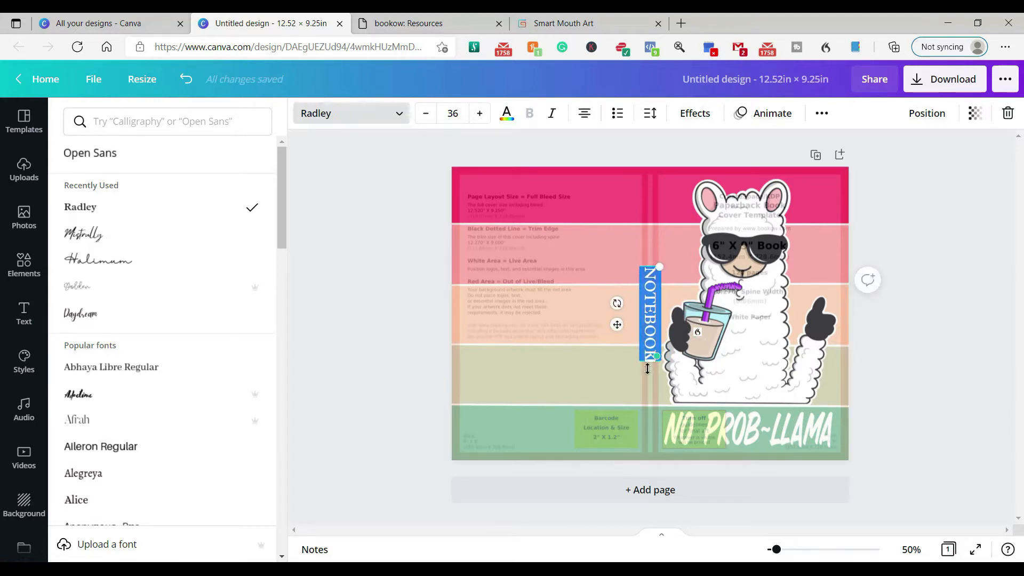
click(600, 355)
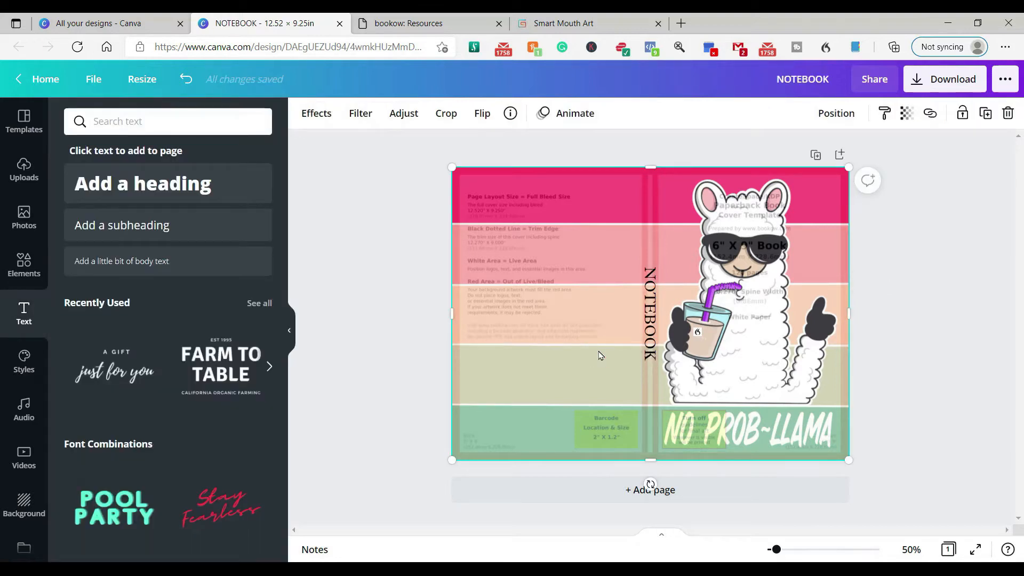
click(648, 303)
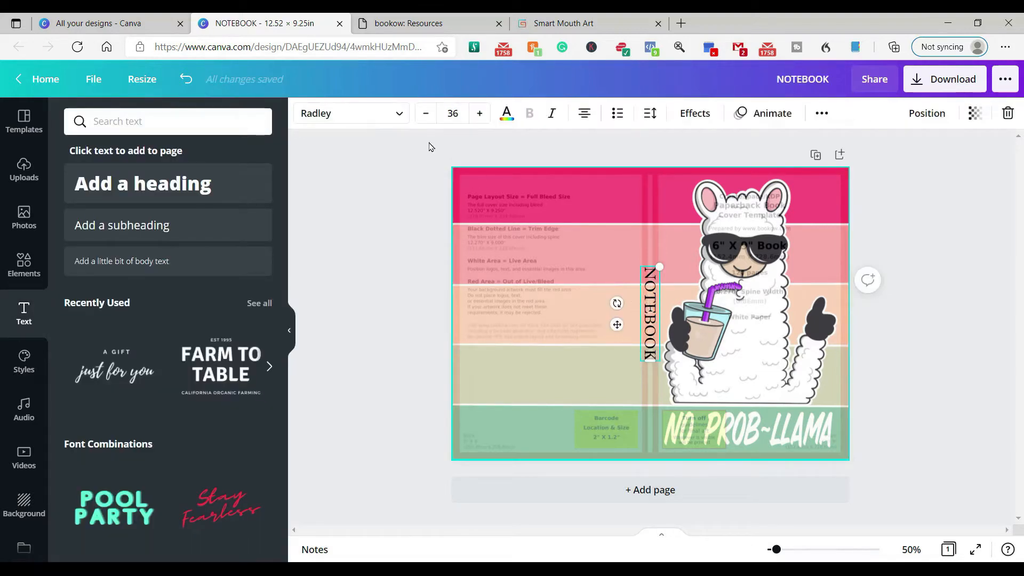
click(507, 113)
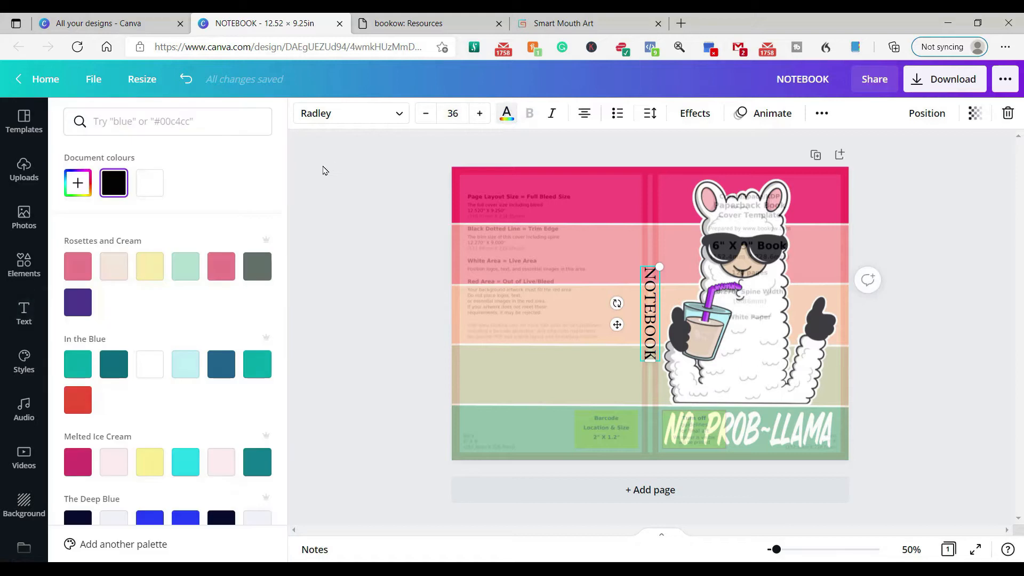
click(148, 183)
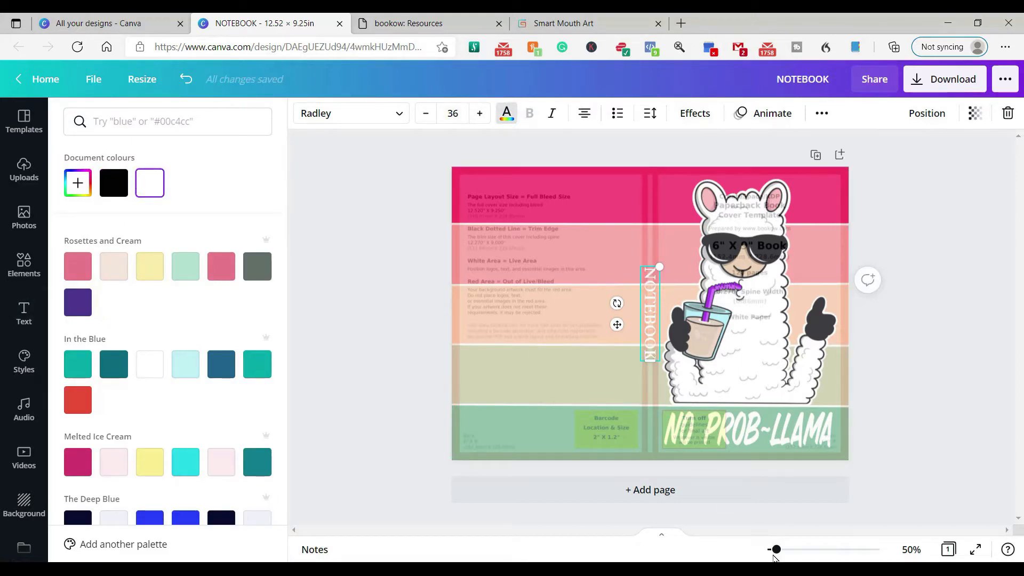
Set the font size of the NOTEBOOK spine text to 8.
drag(778, 549, 818, 548)
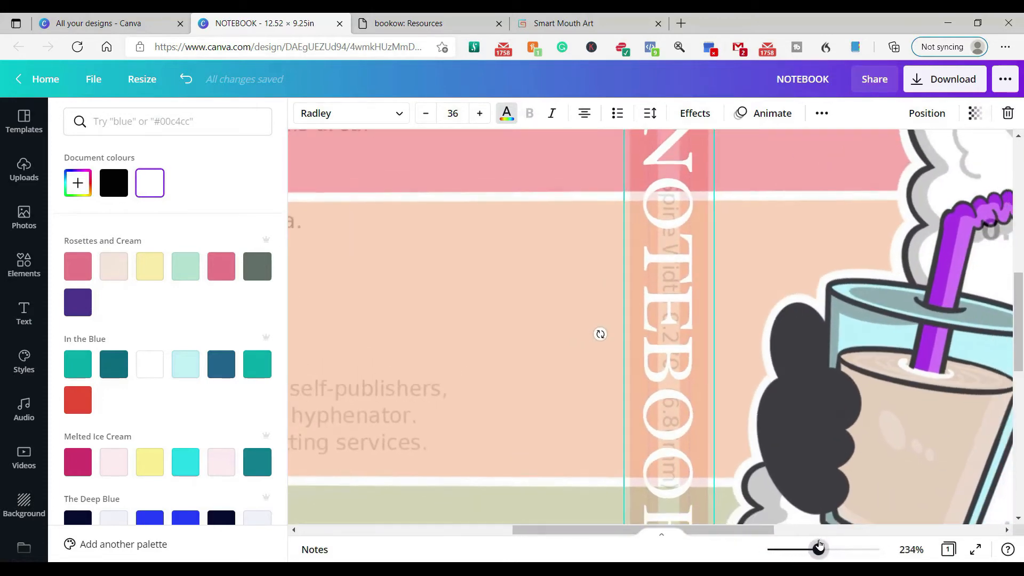
click(459, 113)
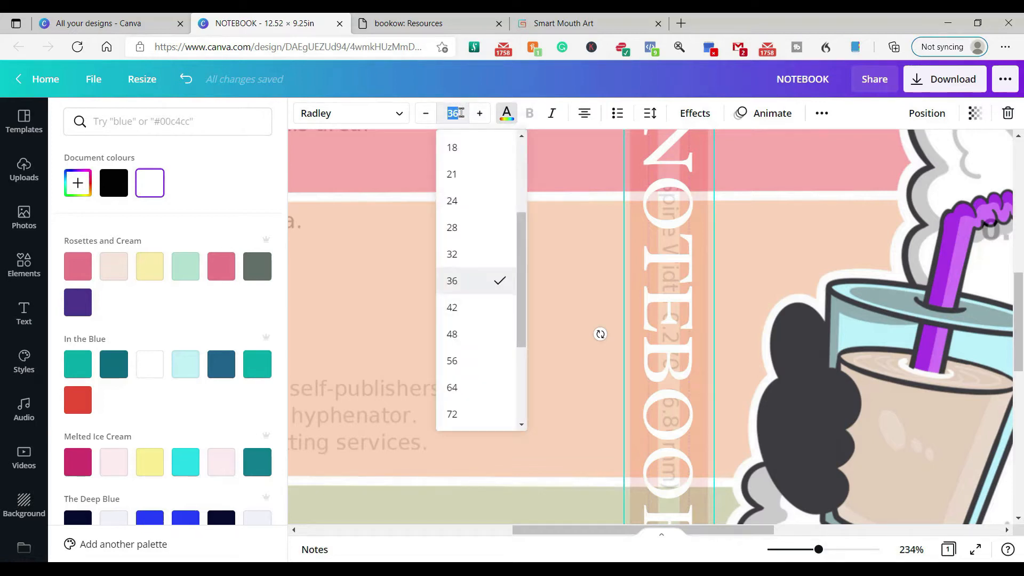
scroll(502, 173, up, 3)
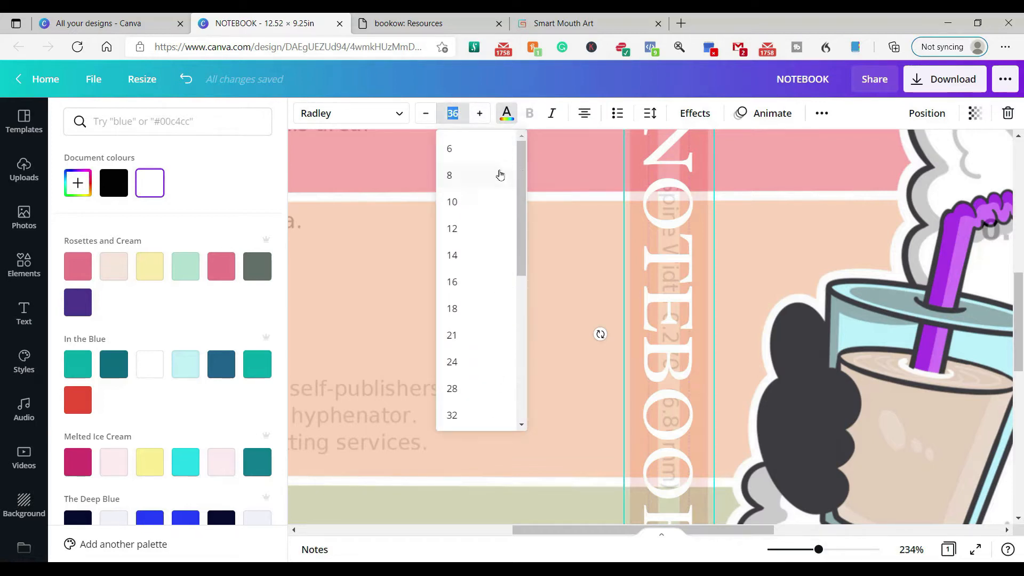
click(481, 175)
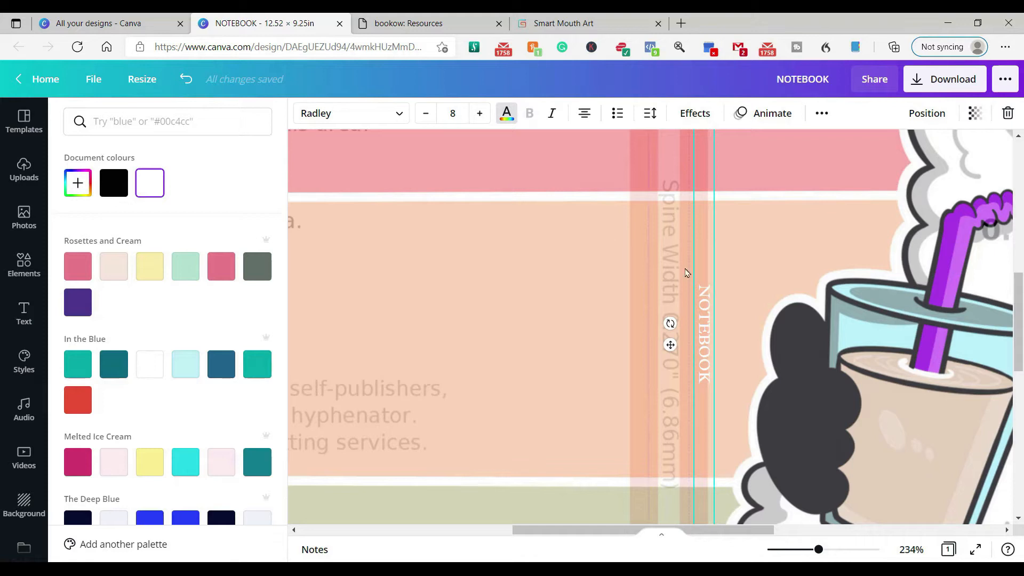
Move the NOTEBOOK text to the middle of the spine's width, inside the template's safe area.
drag(667, 346, 630, 345)
drag(820, 553, 880, 553)
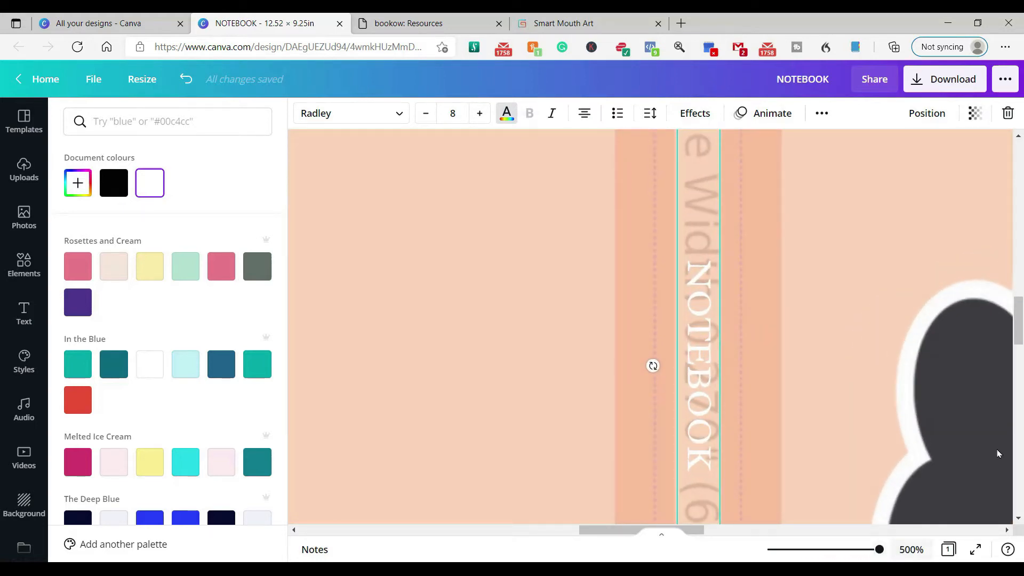
drag(1022, 321, 1022, 332)
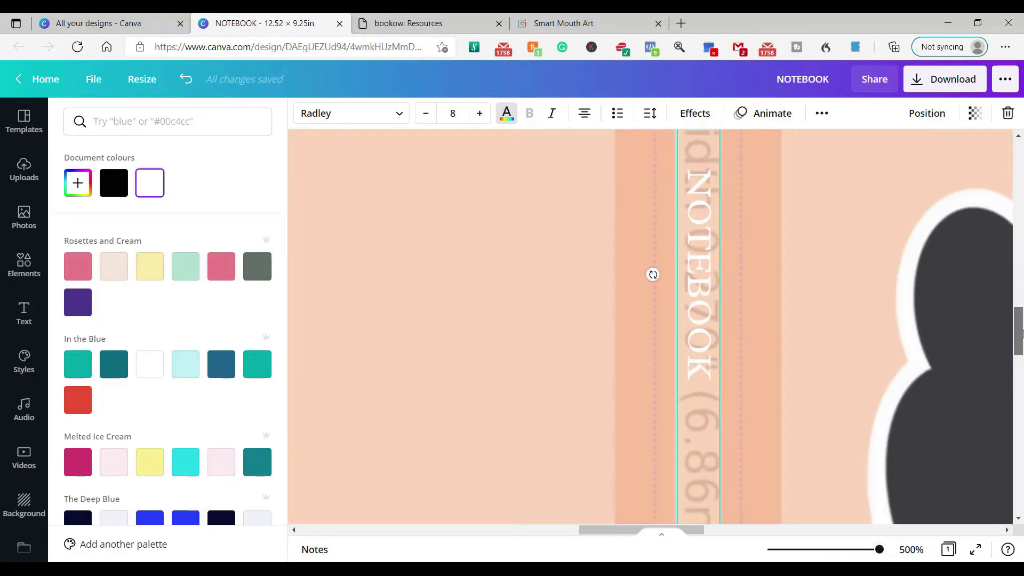
Set the font size of the NOTEBOOK spine text to 13 and recentre it across the spine's width.
click(834, 258)
click(699, 213)
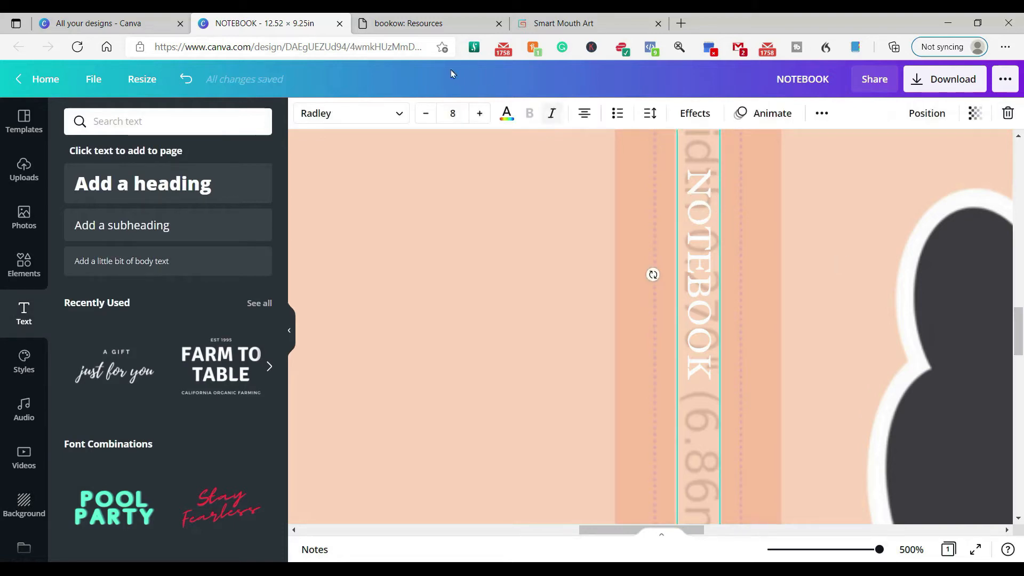
click(480, 113)
click(480, 114)
click(479, 113)
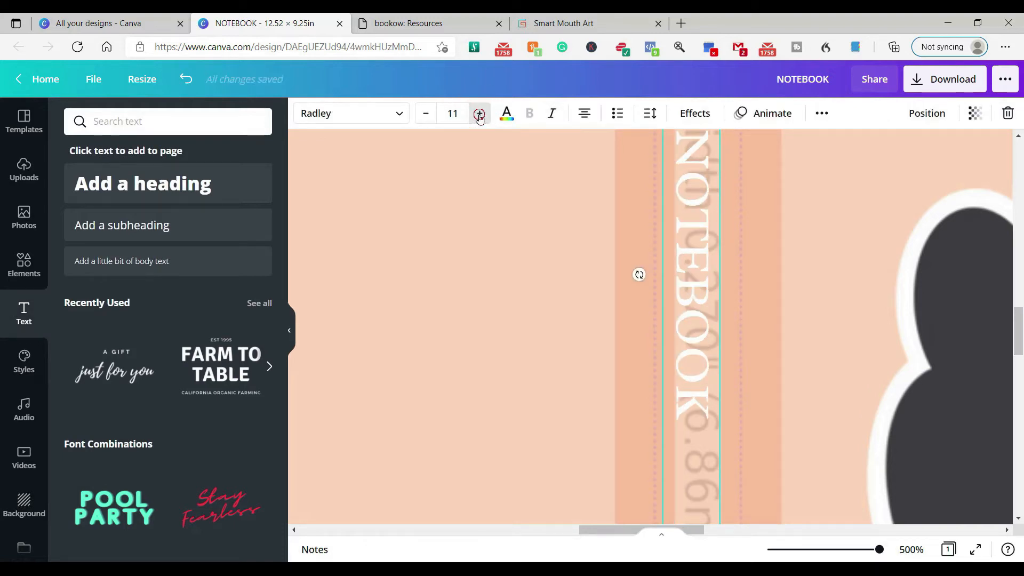
click(479, 113)
click(479, 113)
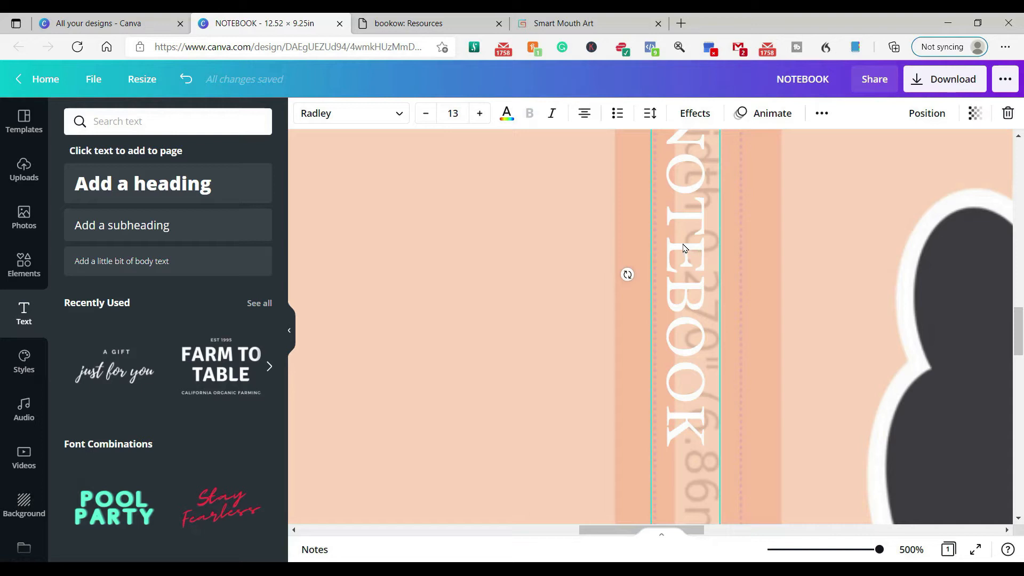
mouse_move(692, 243)
mouse_down()
mouse_move(702, 262)
mouse_move(703, 243)
mouse_up()
click(831, 341)
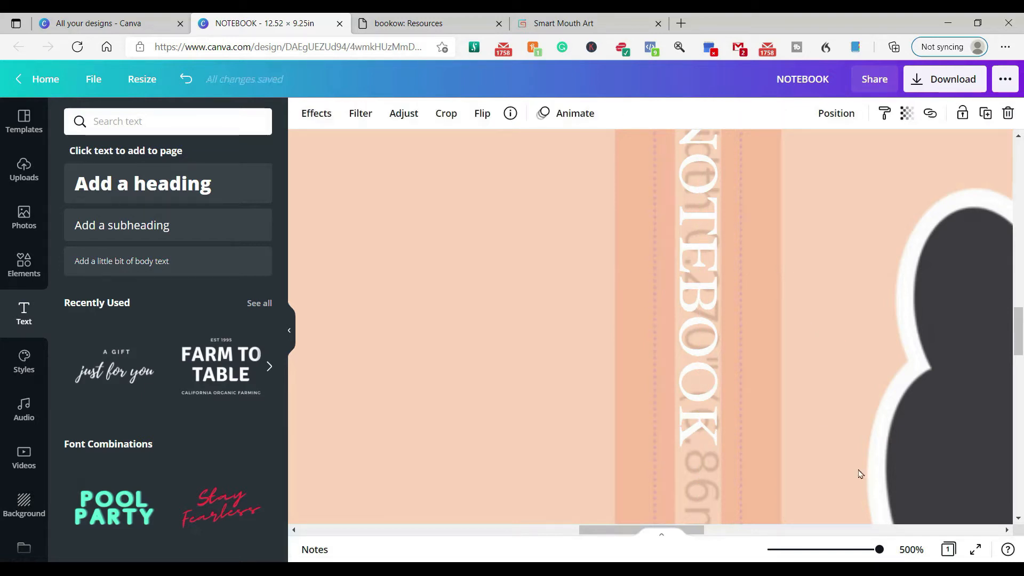
Try cropping the template overlay's left side, sending it behind the artwork and bringing it forwards again.
drag(828, 553, 777, 548)
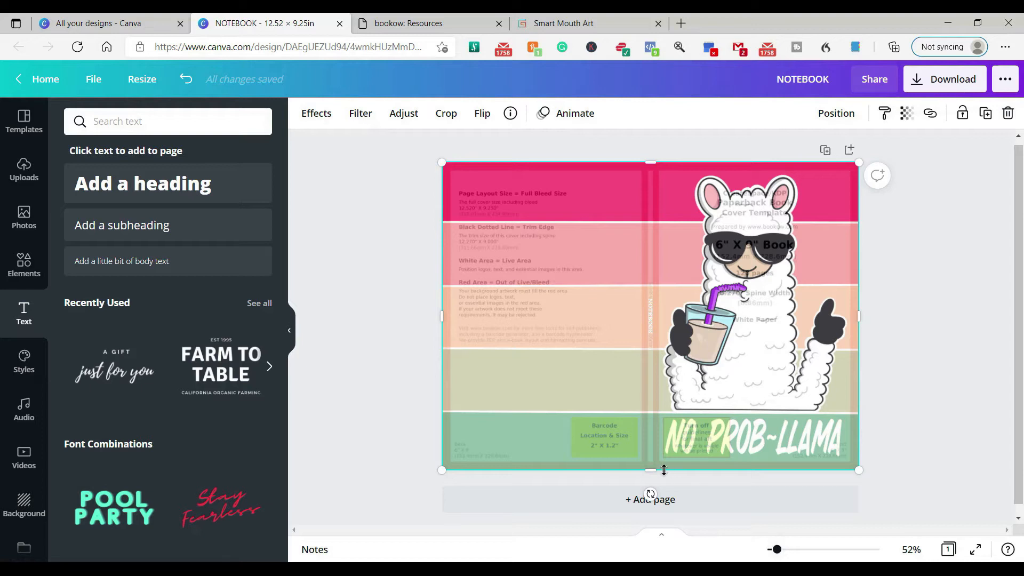
drag(441, 315, 506, 304)
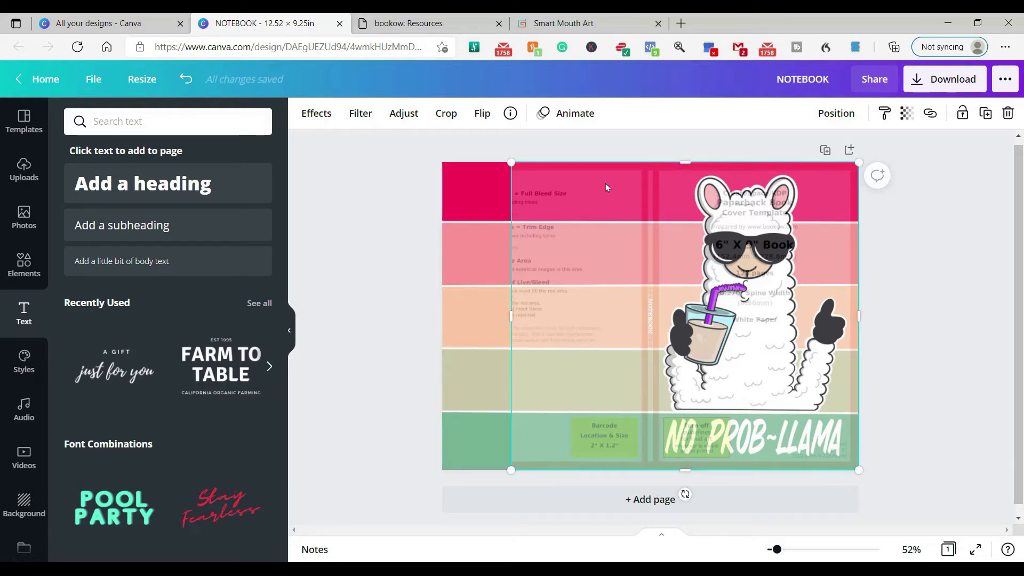
click(835, 114)
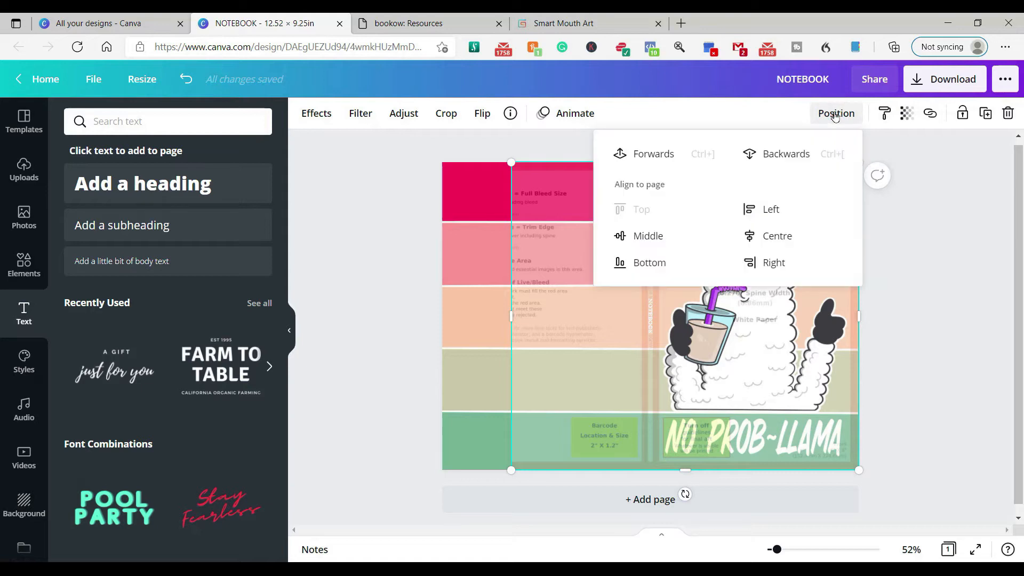
click(770, 163)
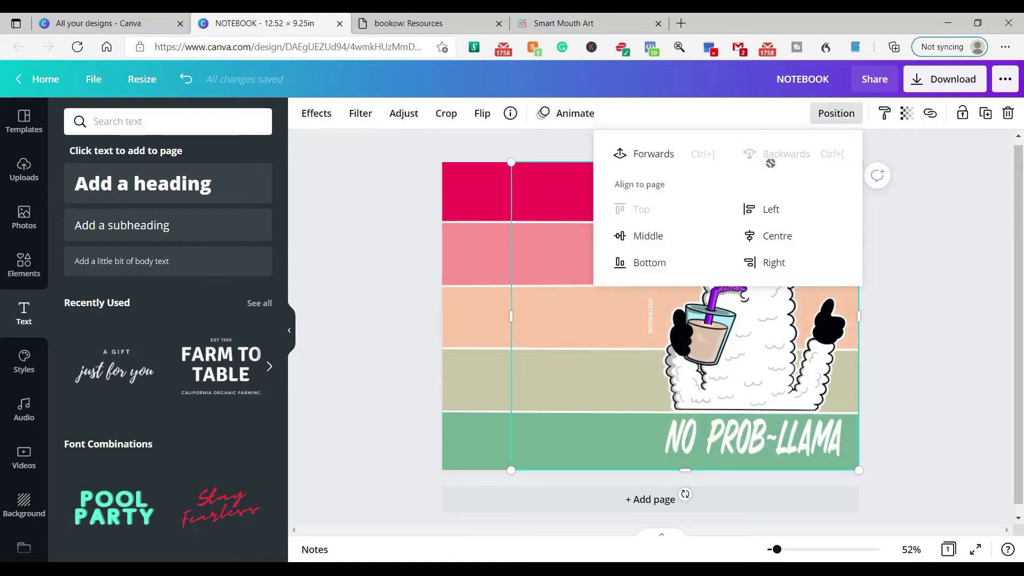
click(641, 153)
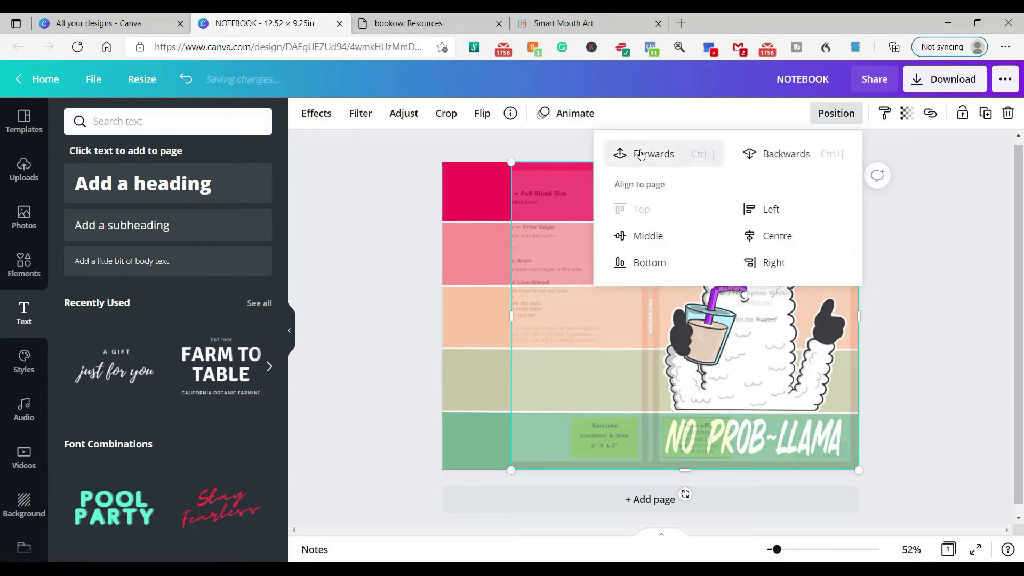
Delete the cover template overlay and download the finished cover as a PDF Print file.
click(1013, 119)
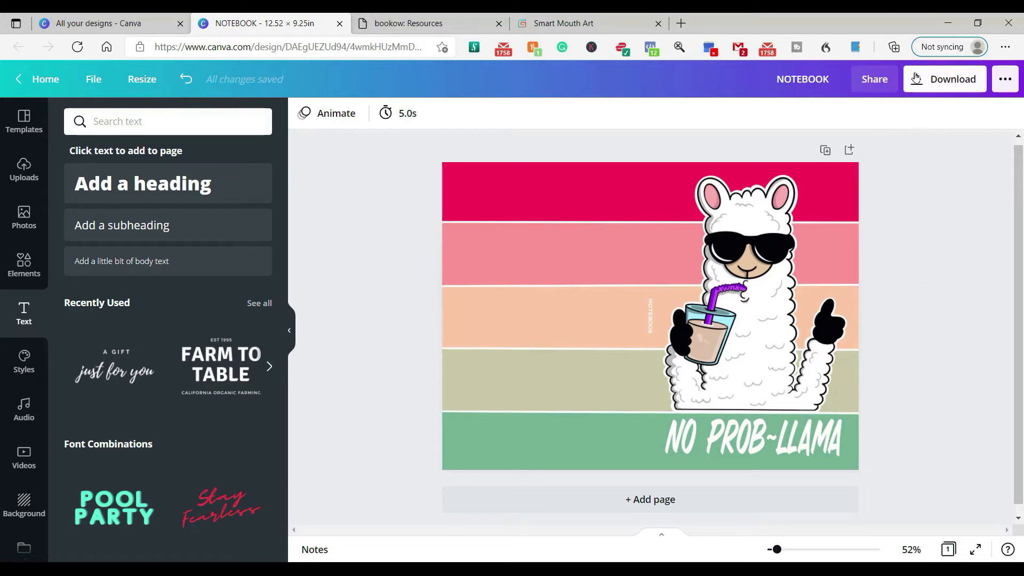
click(941, 79)
click(909, 175)
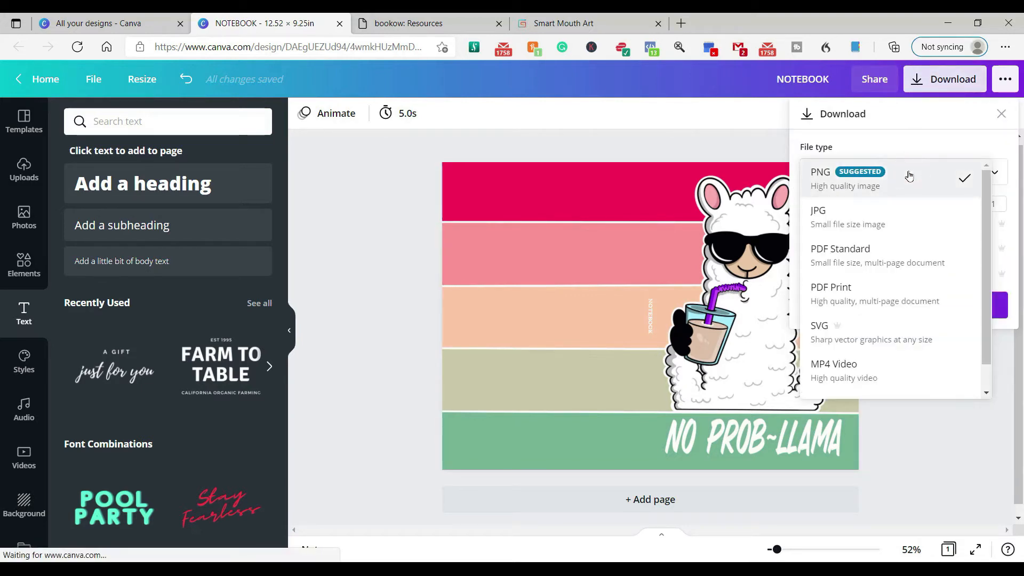
click(922, 299)
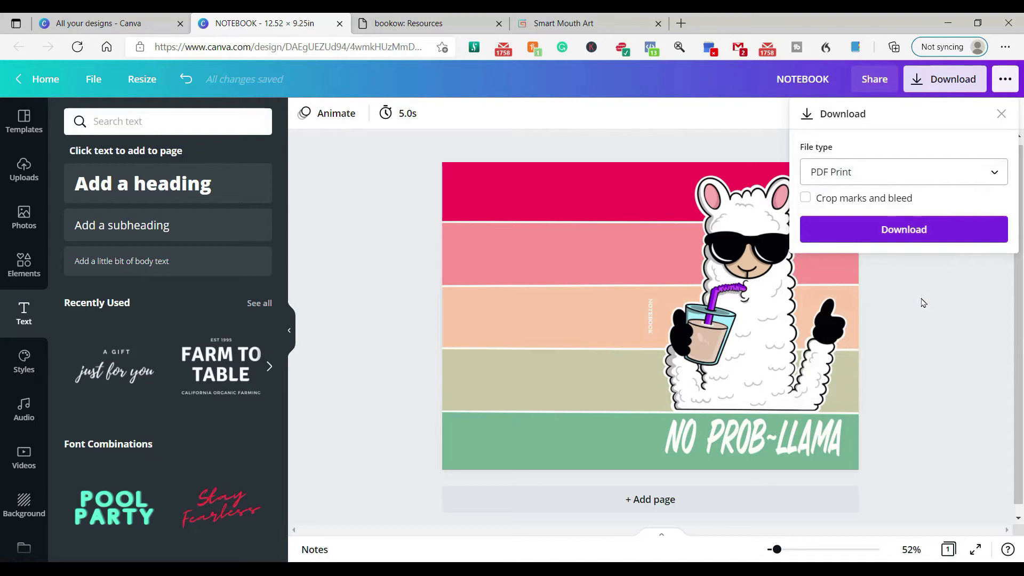
click(898, 235)
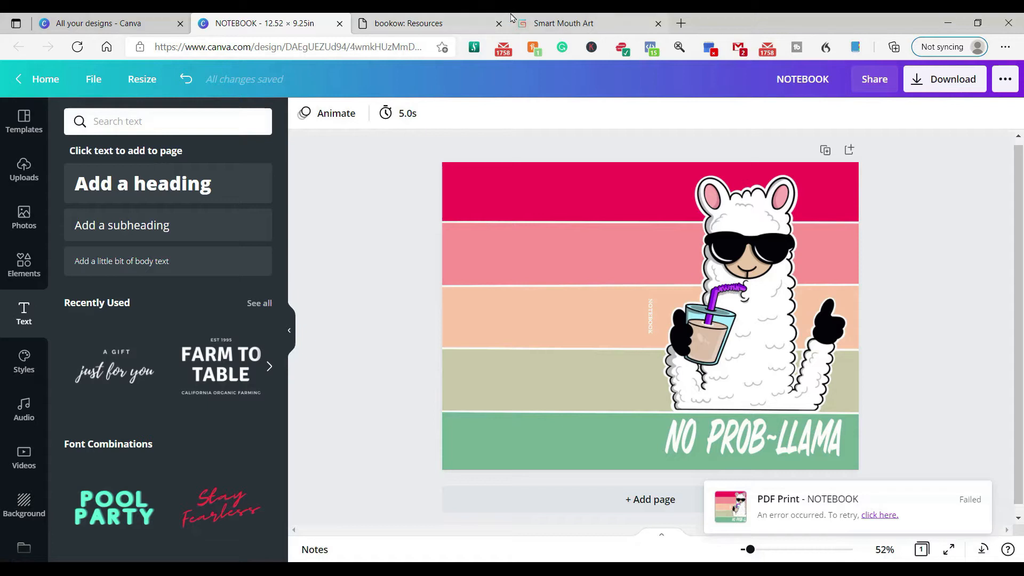
Switch to the Smart Mouth Art page on Gumroad and look over its 6x9 KDP interior products.
click(552, 19)
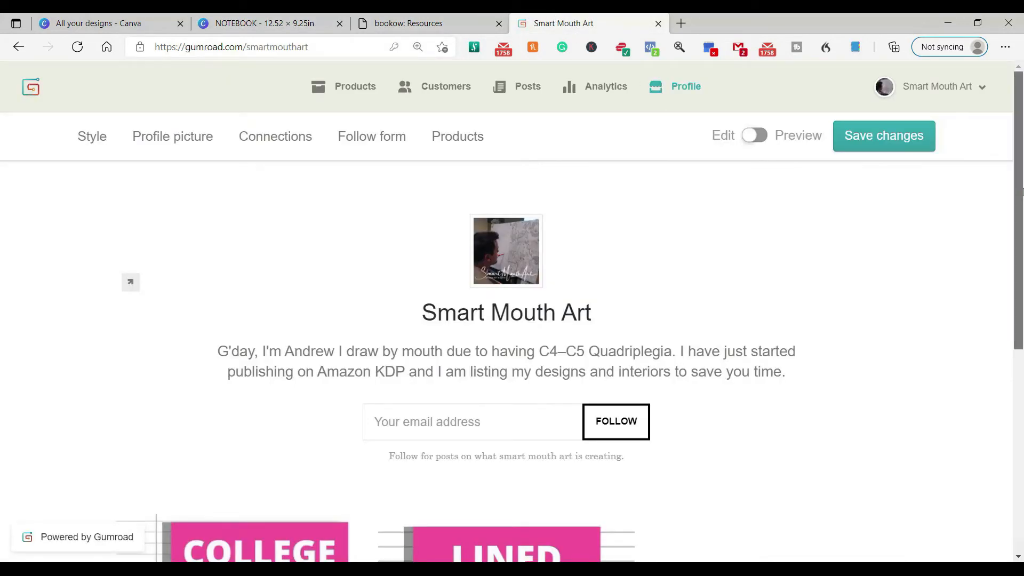
scroll(1020, 203, down, 1)
drag(1020, 203, 1020, 324)
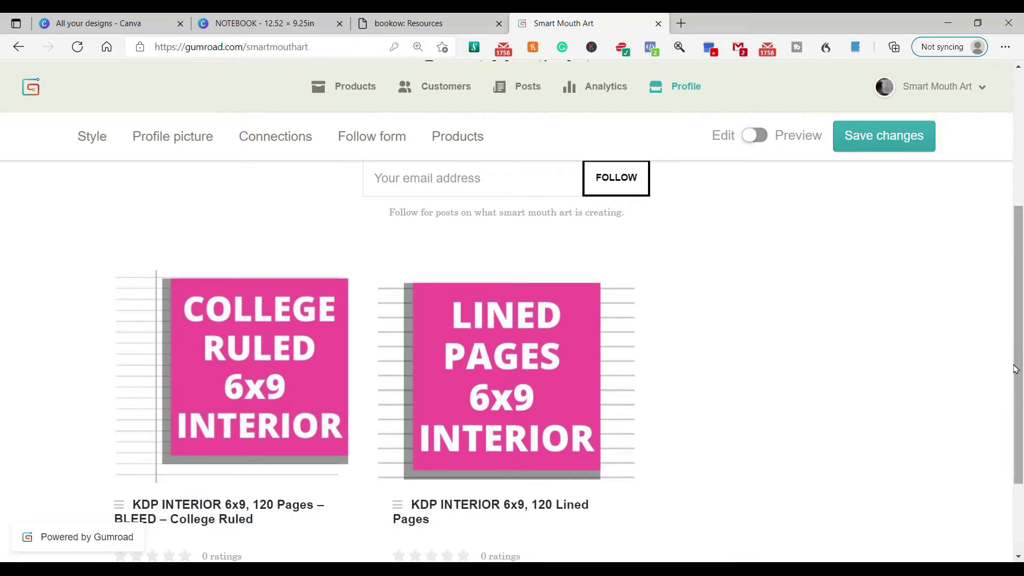
drag(1022, 343, 981, 358)
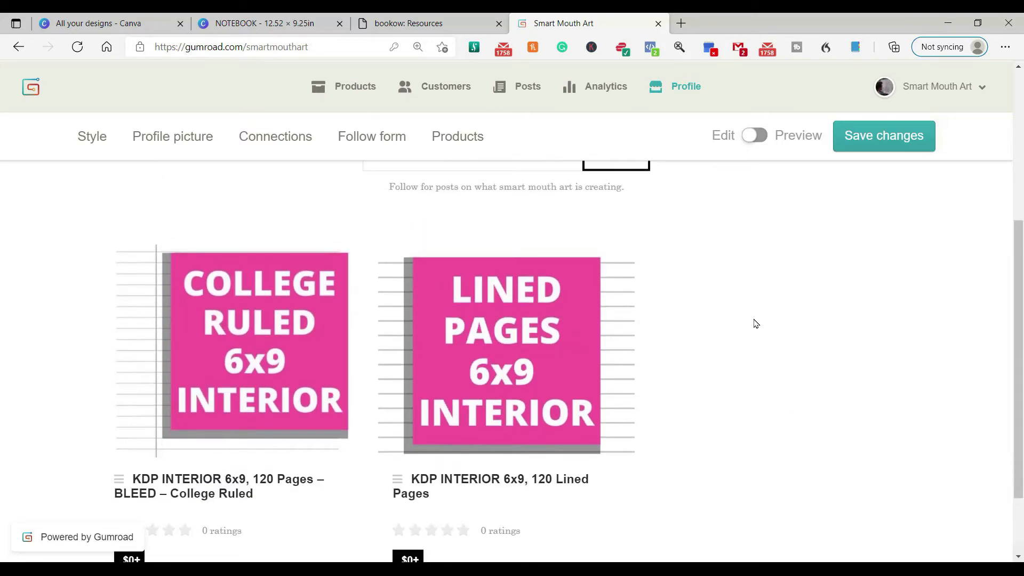
View the College Ruled 6x9 interior listing in full, set the page zoom to 80%, and close the listing.
click(320, 343)
key(ctrl+minus)
key(ctrl+minus)
key(ctrl+minus)
key(ctrl+minus)
key(ctrl+minus)
key(ctrl+minus)
key(ctrl+minus)
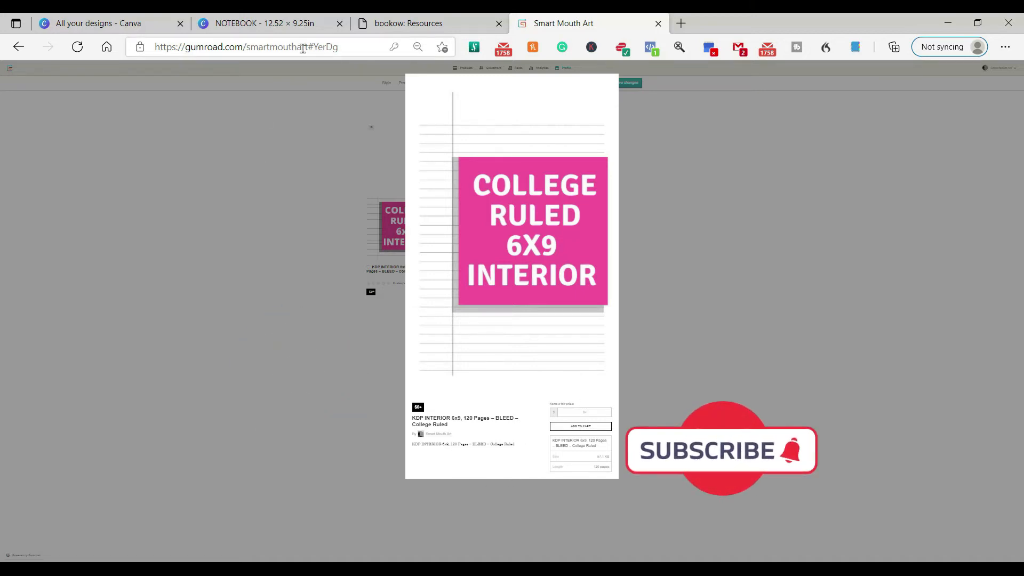
click(417, 46)
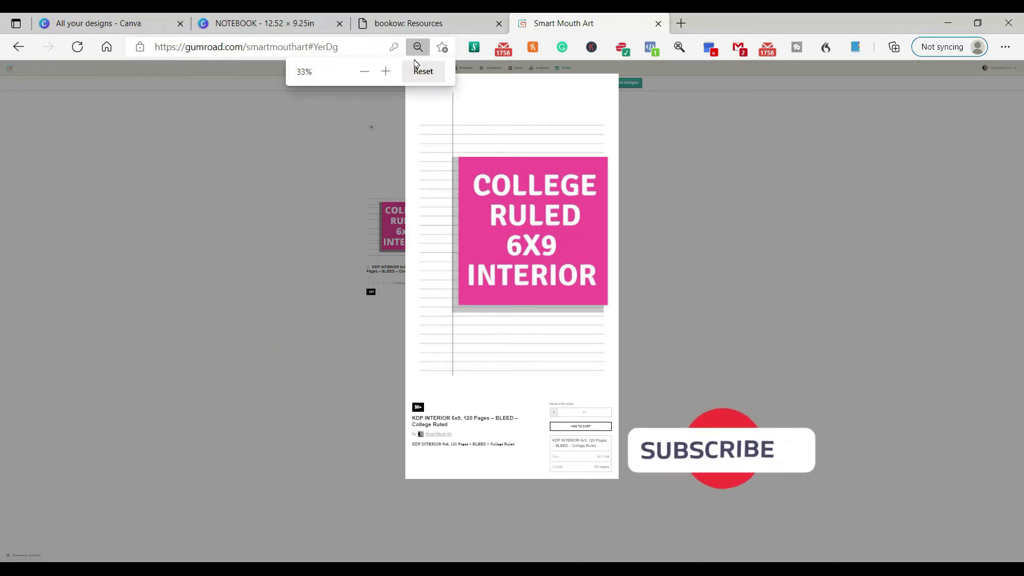
click(386, 71)
click(385, 71)
click(385, 70)
click(386, 71)
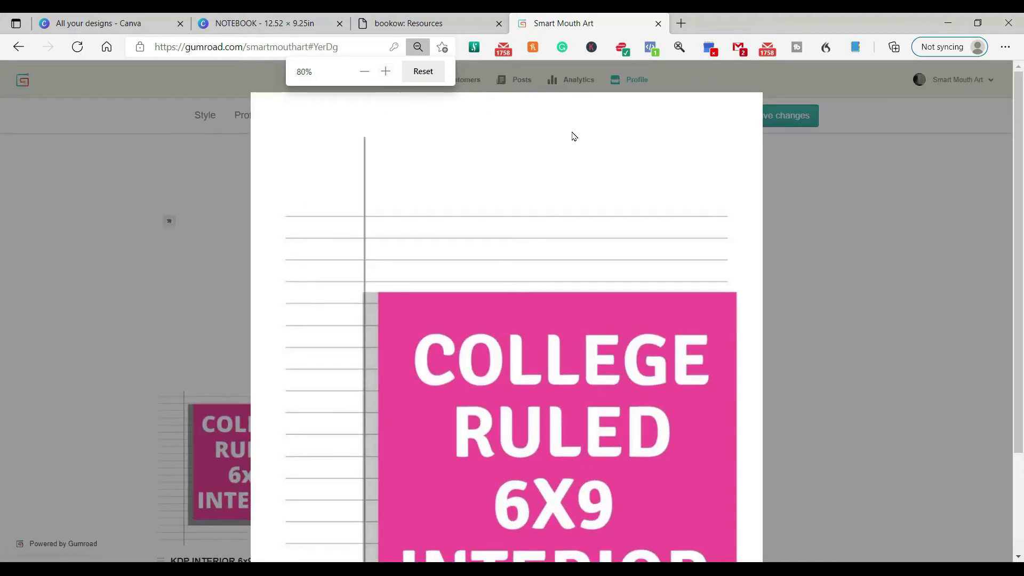
click(573, 136)
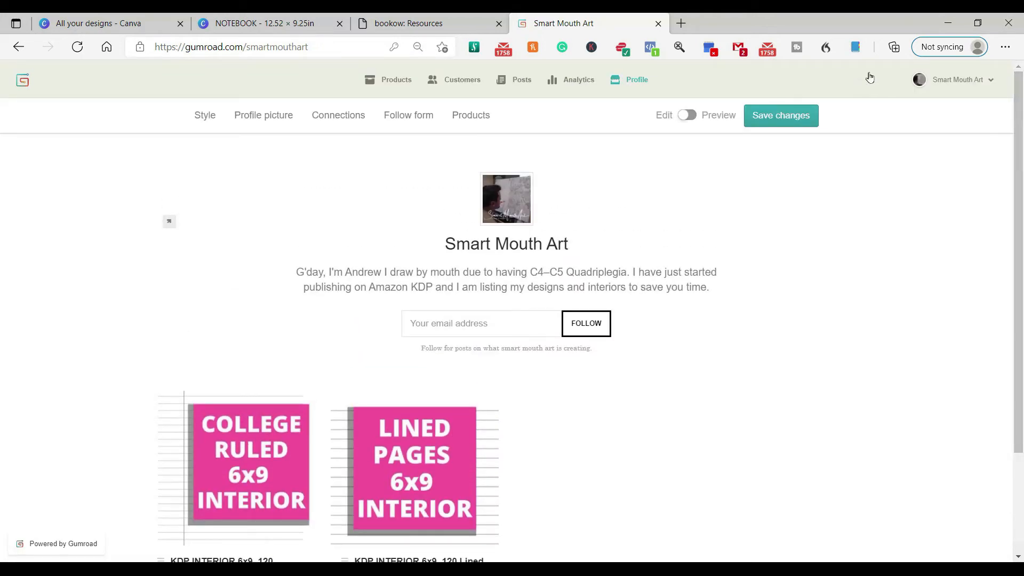
Switch to the Kindle Direct Publishing bookshelf, look through the existing books and start a new paperback title.
click(940, 19)
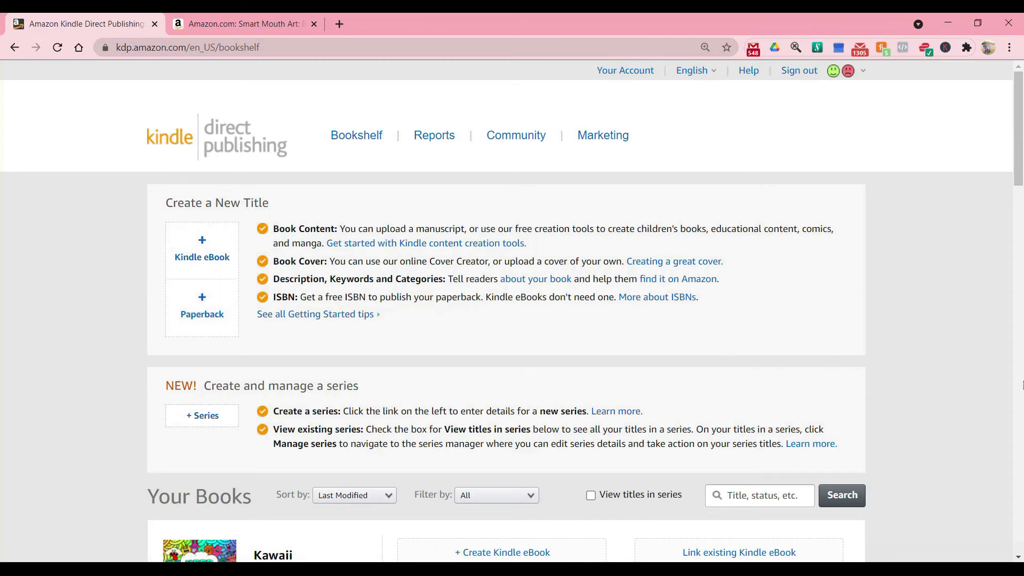
click(1020, 383)
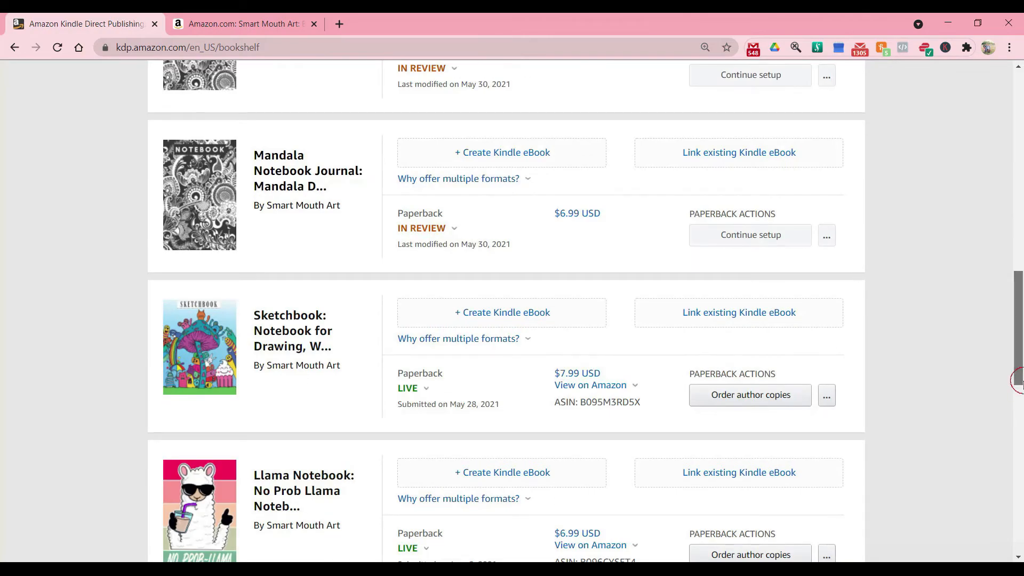
mouse_move(1018, 382)
mouse_down()
mouse_move(1016, 528)
mouse_move(992, 440)
mouse_move(1017, 423)
mouse_move(1021, 208)
mouse_up()
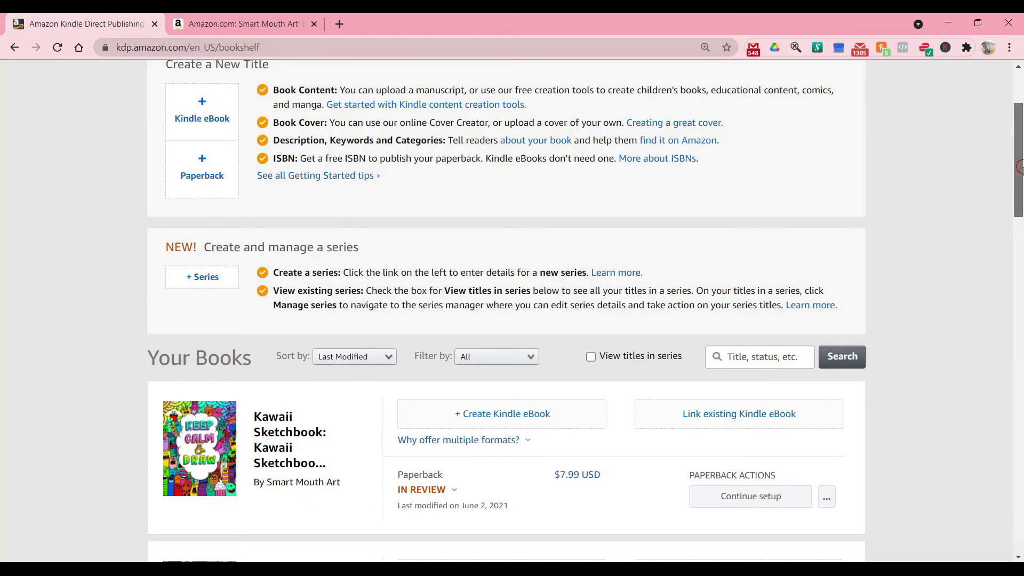
drag(1020, 168, 1020, 136)
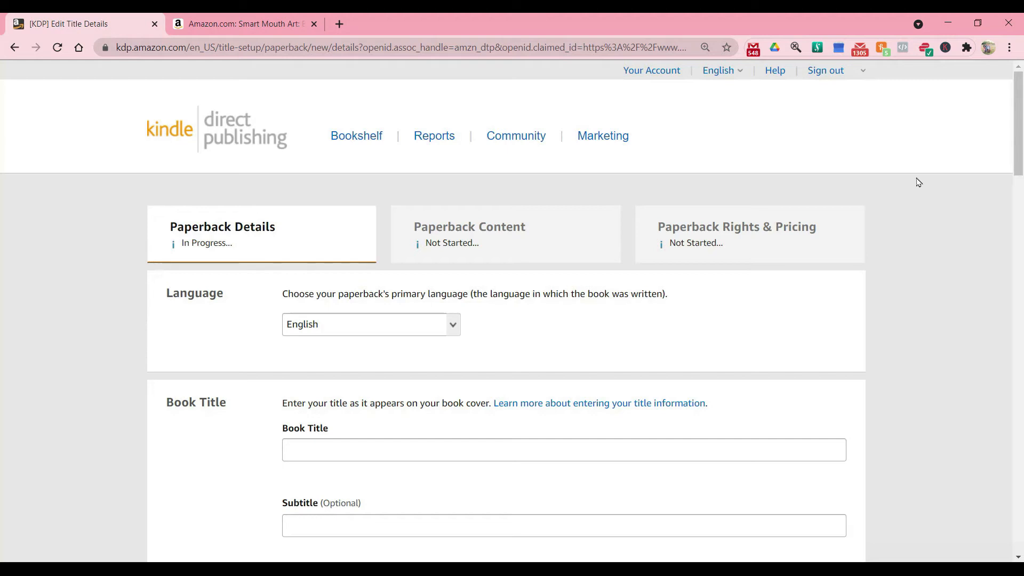
drag(1020, 118, 1022, 173)
click(760, 192)
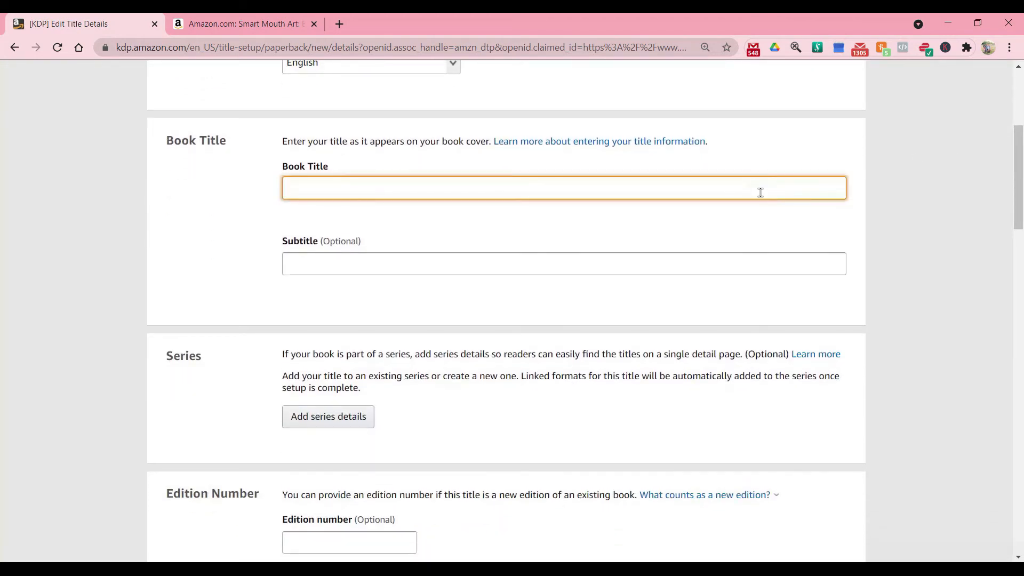
click(690, 272)
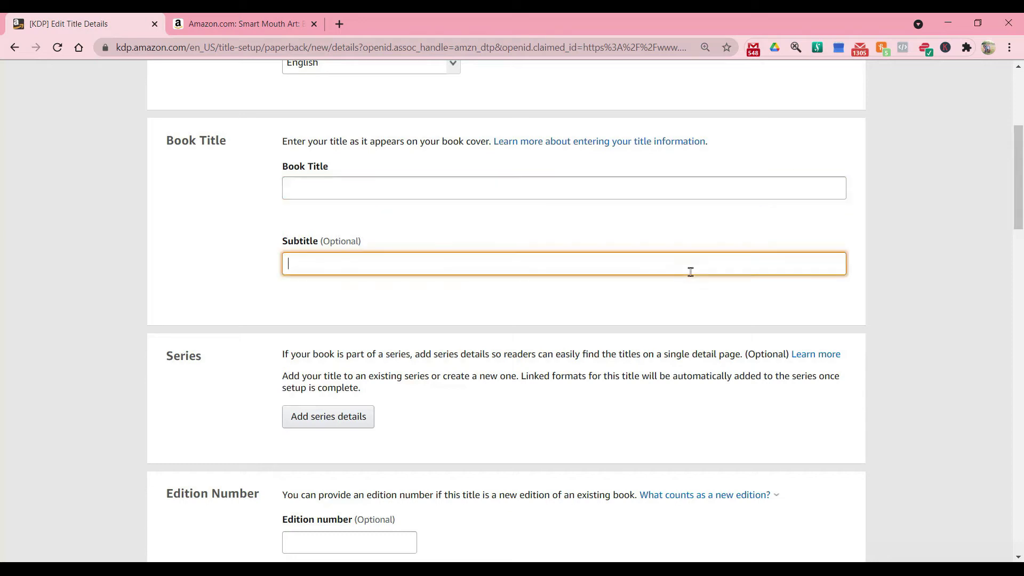
Enter Smart Mouth Art as the primary author, split across the first, middle and last name.
drag(1022, 155, 1022, 240)
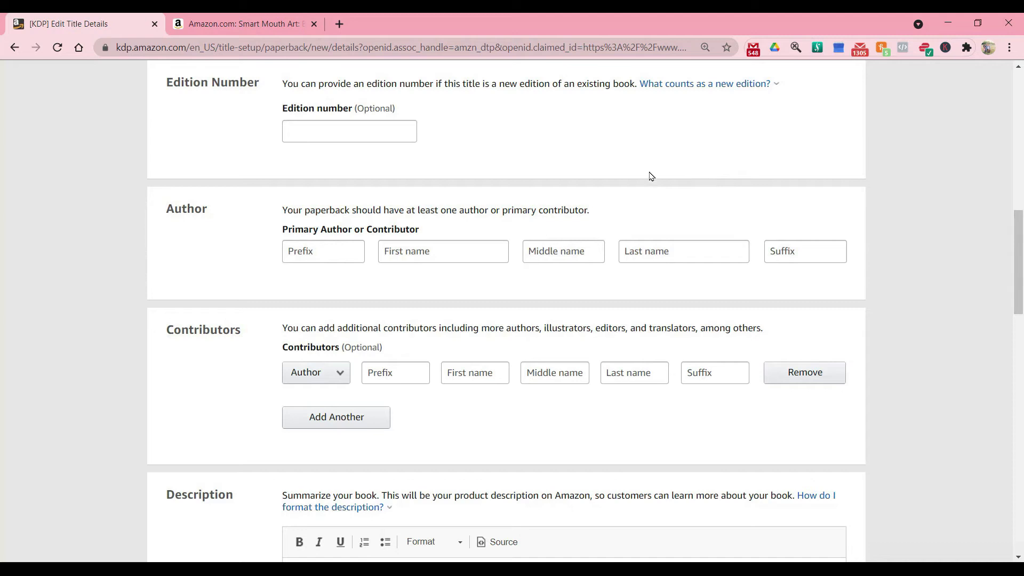
click(446, 251)
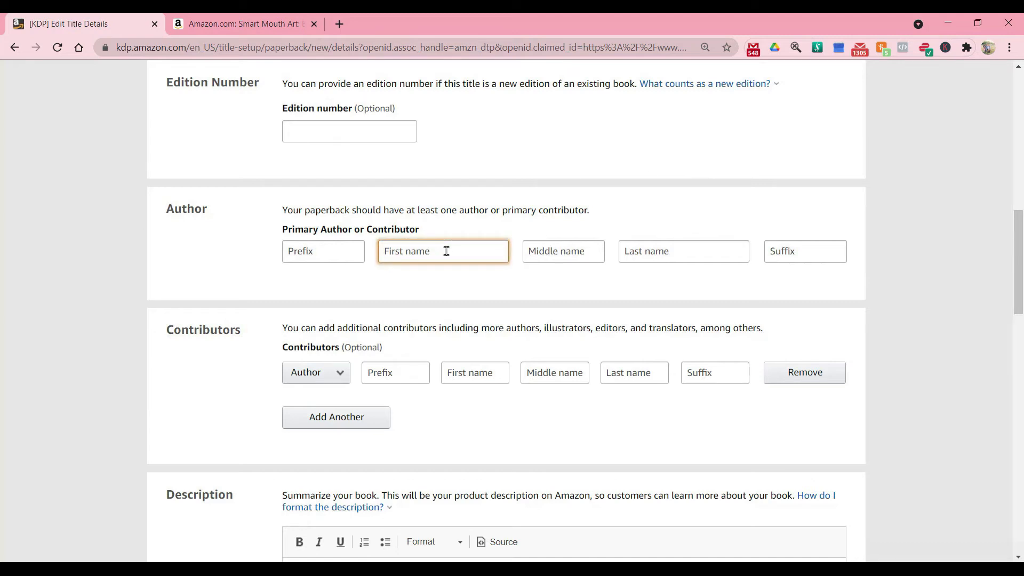
text(Smart)
click(568, 258)
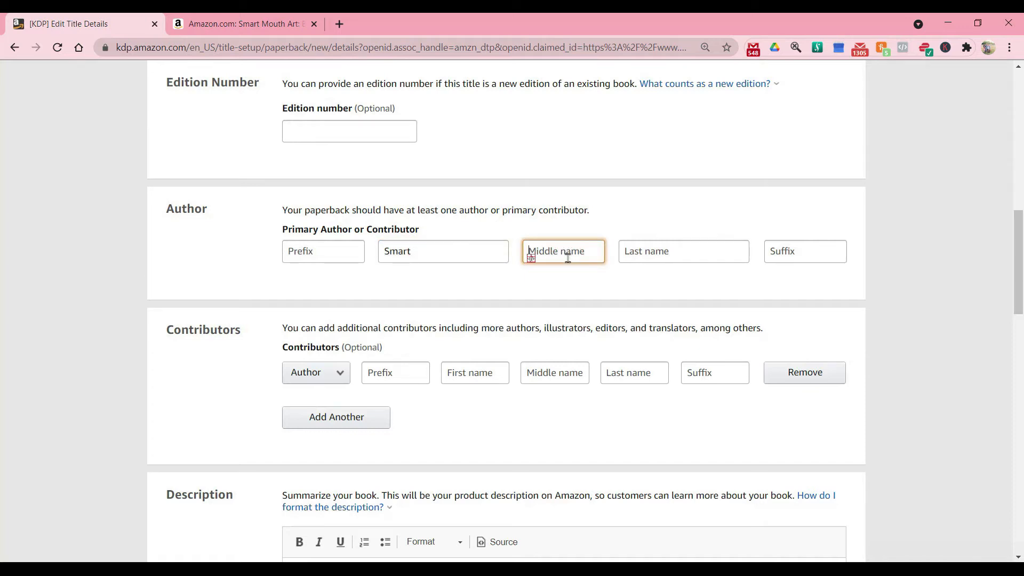
text(Mouth)
click(675, 247)
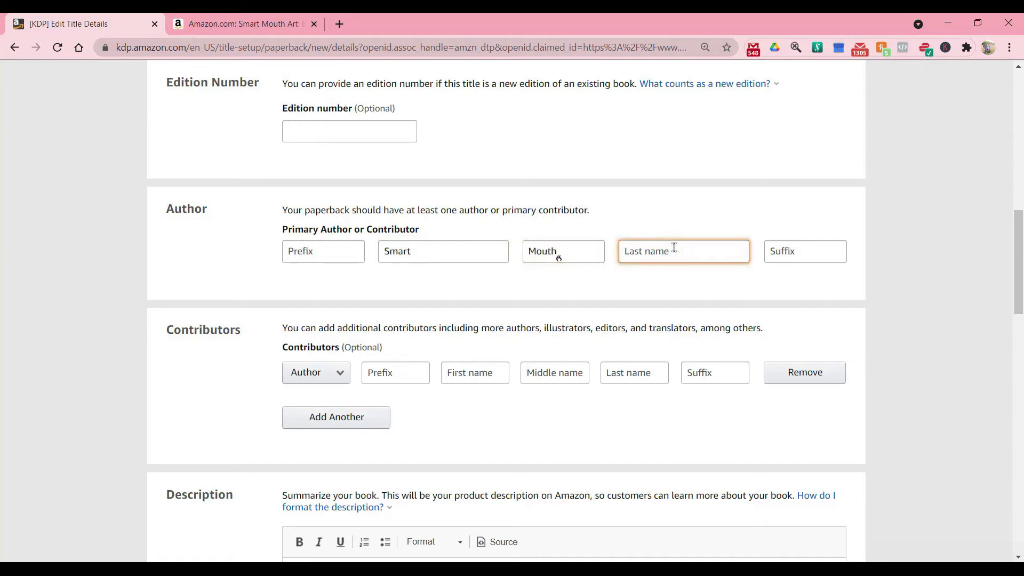
text(Art)
Enter Notebook as both the book title and the subtitle.
click(1022, 157)
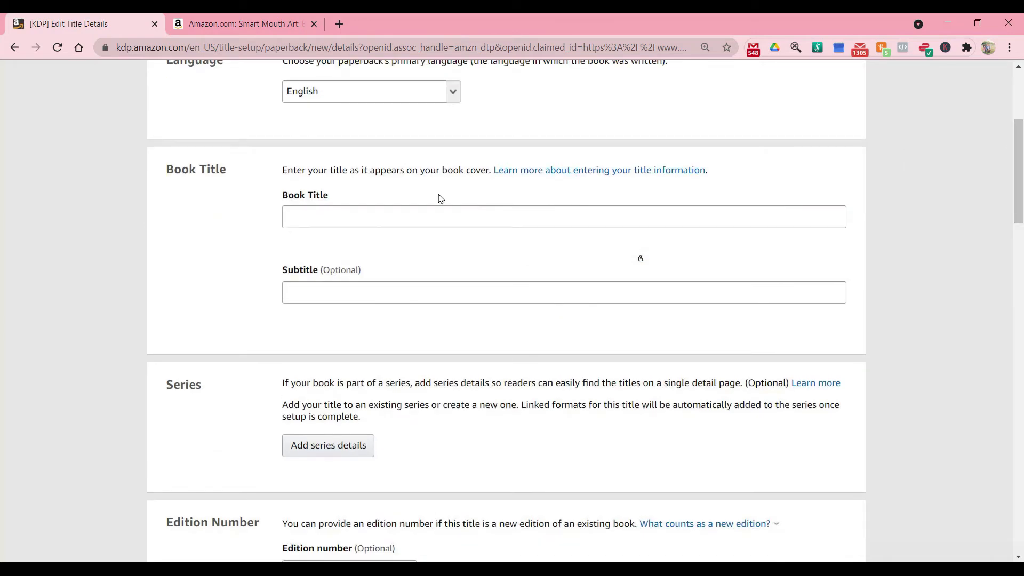
click(450, 215)
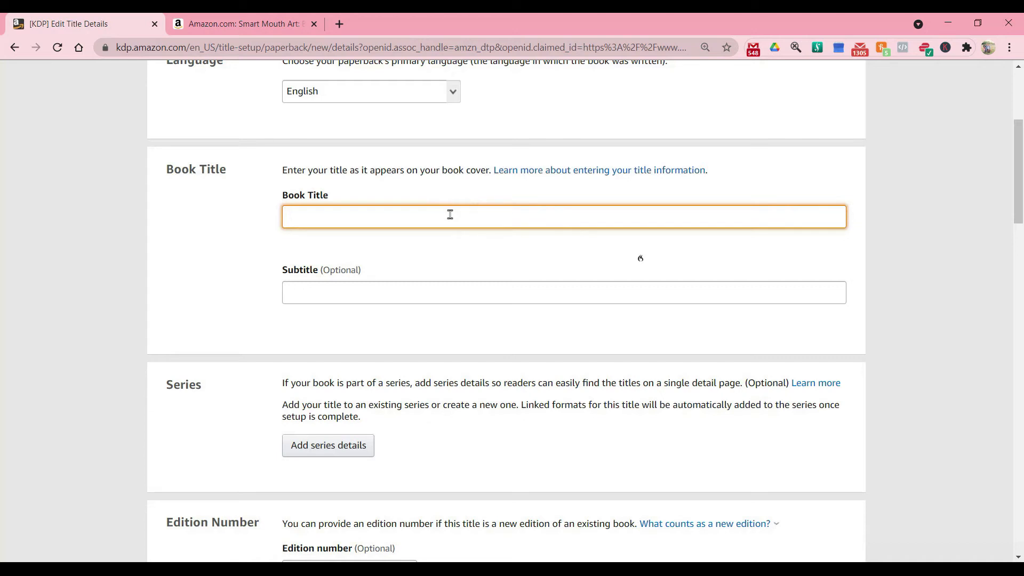
text(Notebook)
click(523, 298)
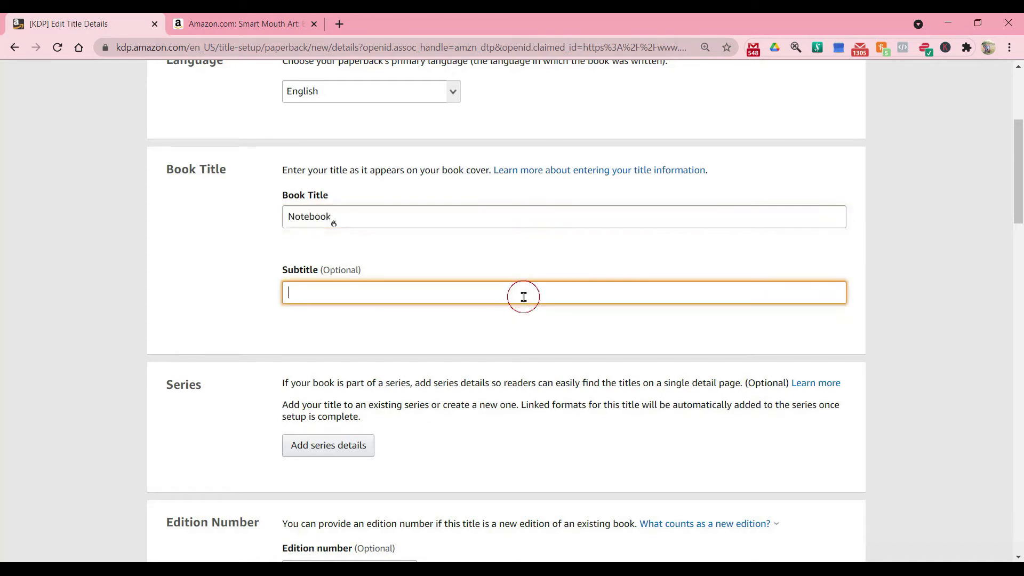
text(Notebook)
Enter Description as the book's description and declare that you own the copyright and hold the necessary publishing rights.
scroll(333, 298, down, 8)
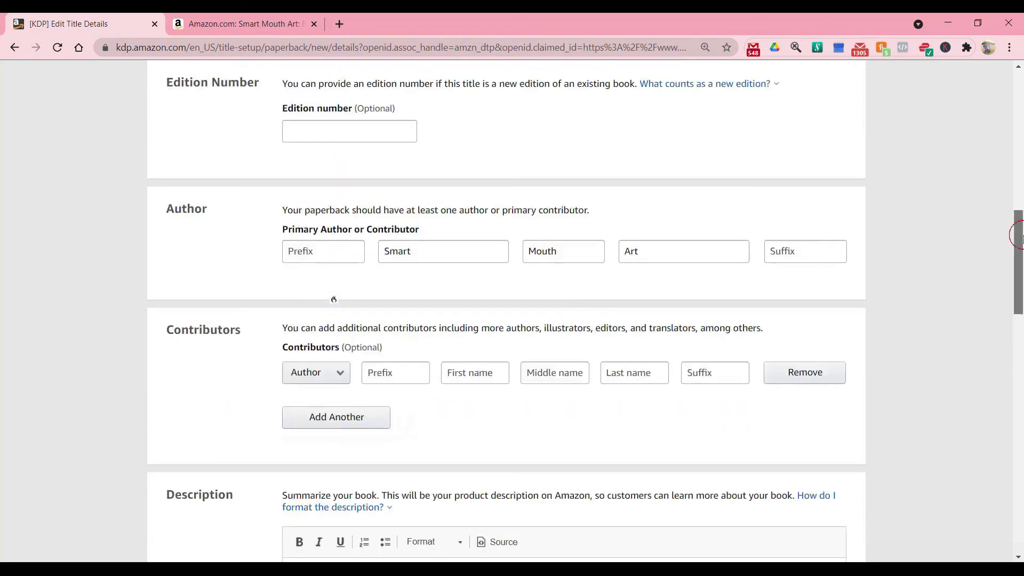
scroll(333, 299, down, 6)
click(777, 237)
text(Description)
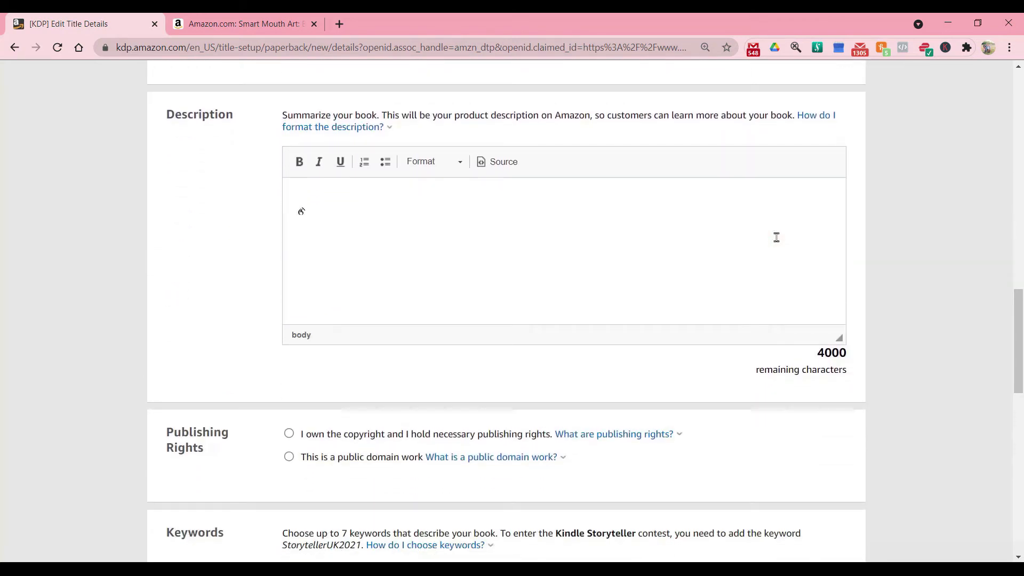
scroll(555, 251, down, 1)
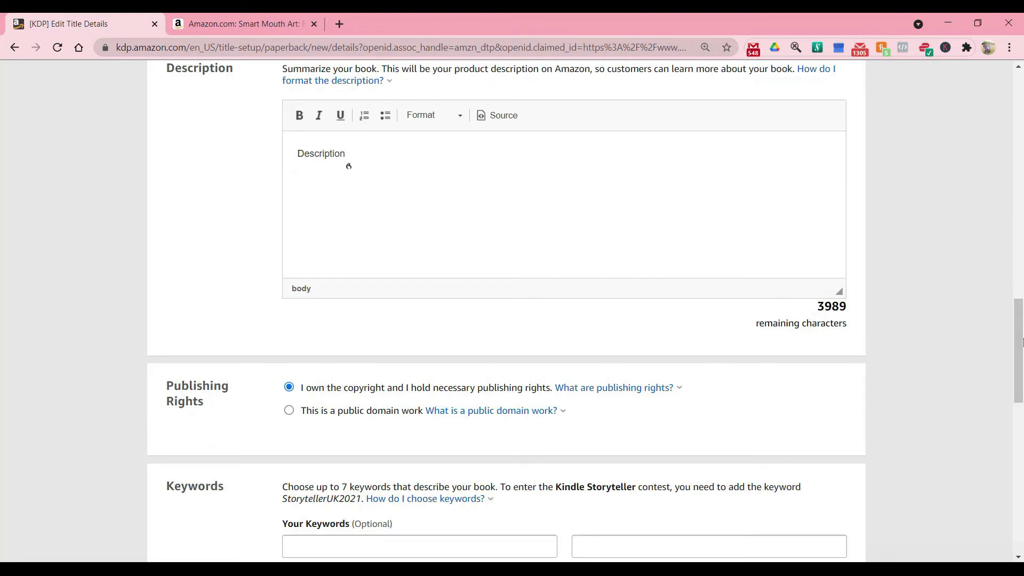
Fill the seven keyword fields with A, V, See, D, The, F and G.
scroll(1022, 342, down, 7)
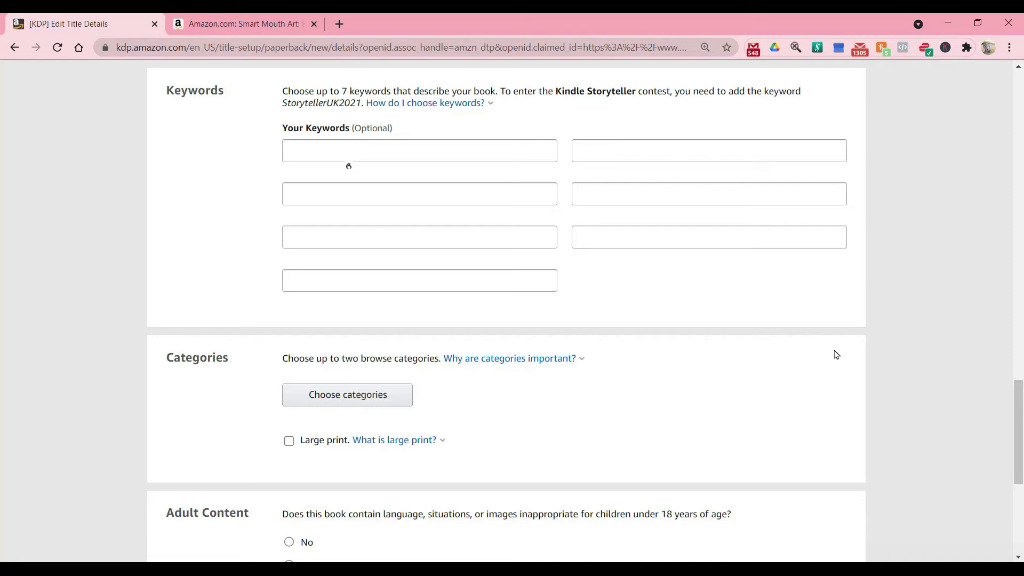
click(415, 152)
text(A)
click(631, 154)
text(V)
click(491, 186)
text(See)
click(625, 196)
text(D)
click(290, 235)
text(The)
click(613, 238)
text(F)
click(510, 286)
text(G)
Switch to Book Bolt's KDP Category Finder, search for Children's Art Books and look through the suggested categories.
scroll(1022, 478, down, 4)
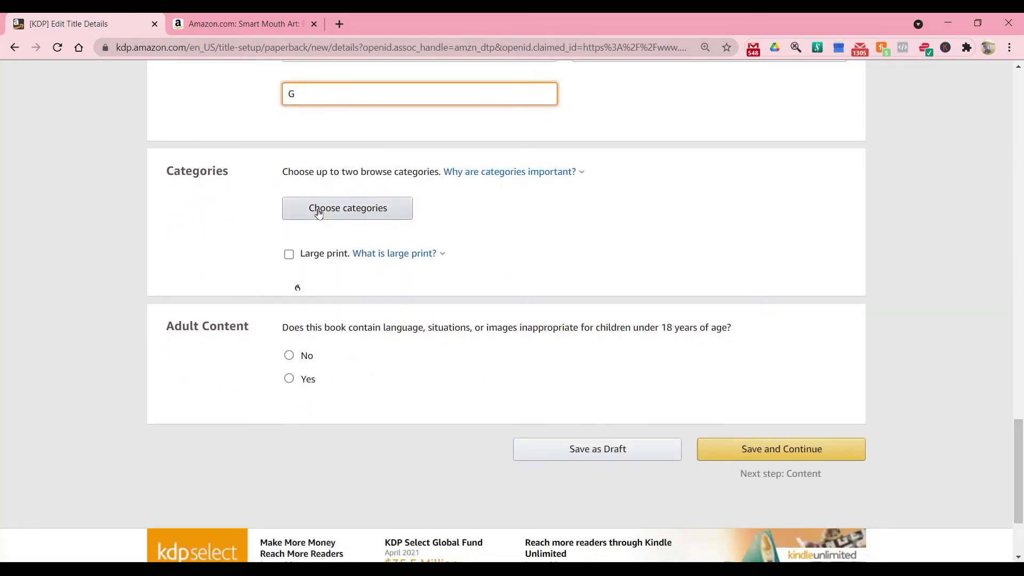
click(325, 212)
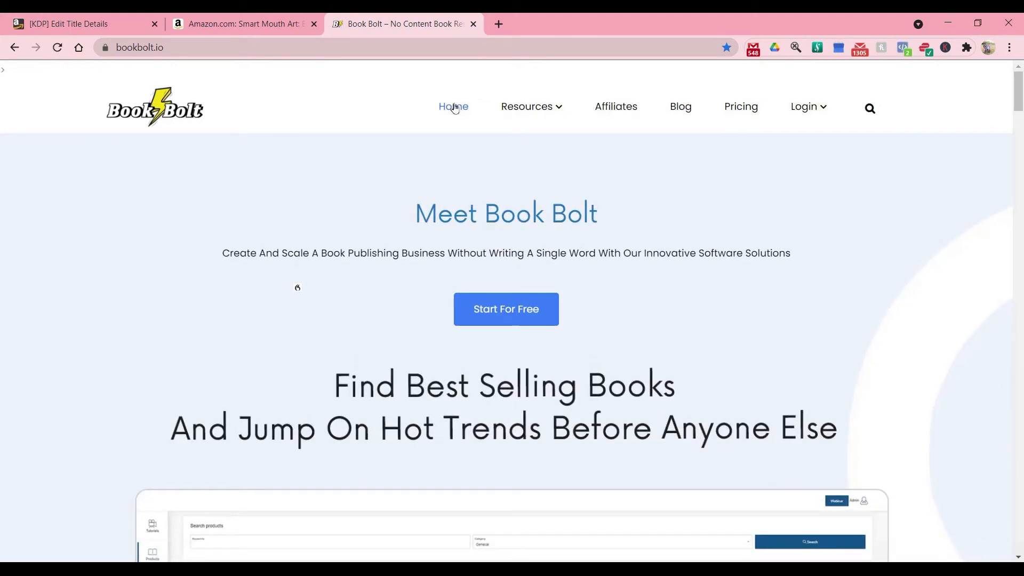
click(547, 112)
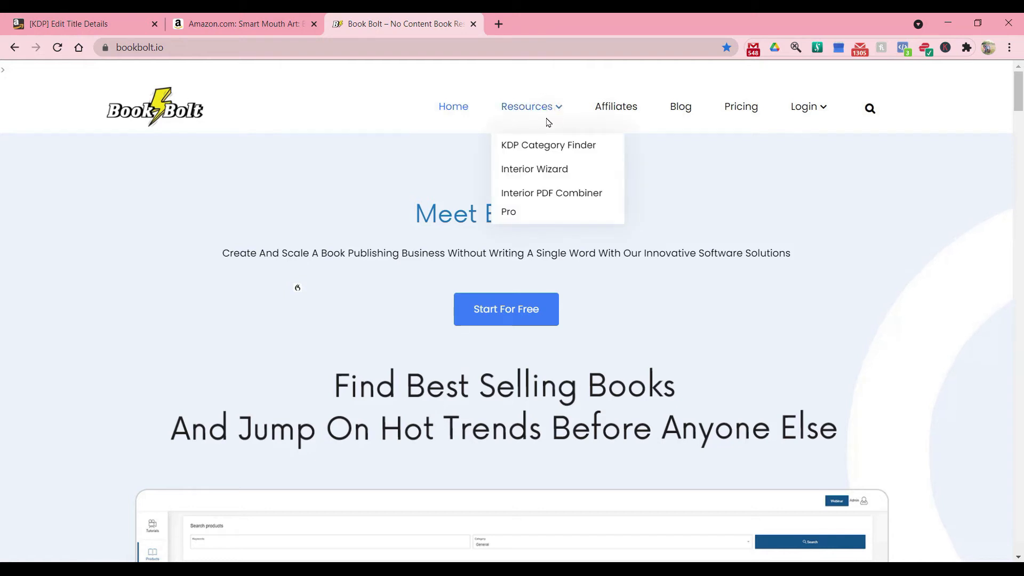
click(552, 146)
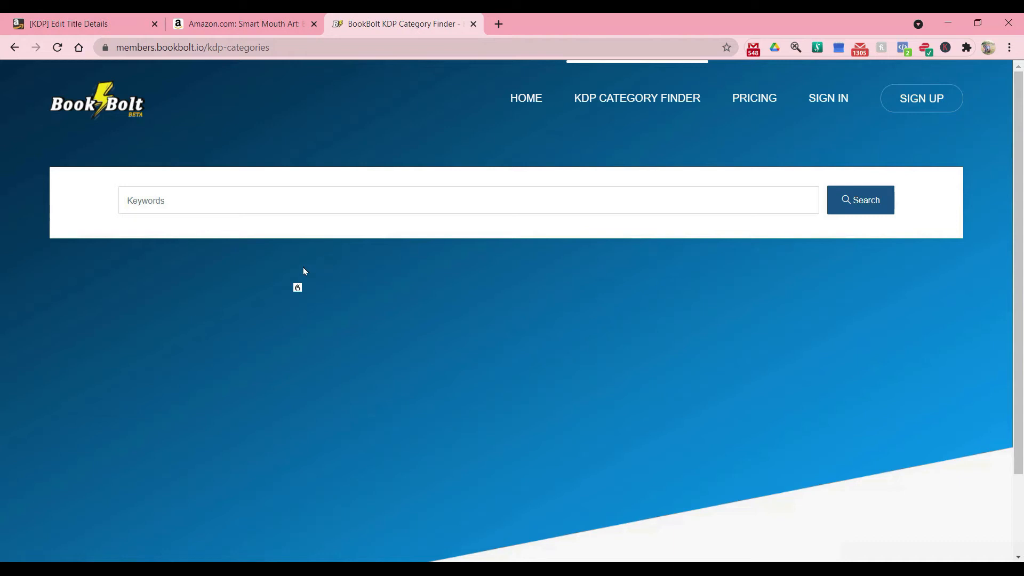
click(290, 192)
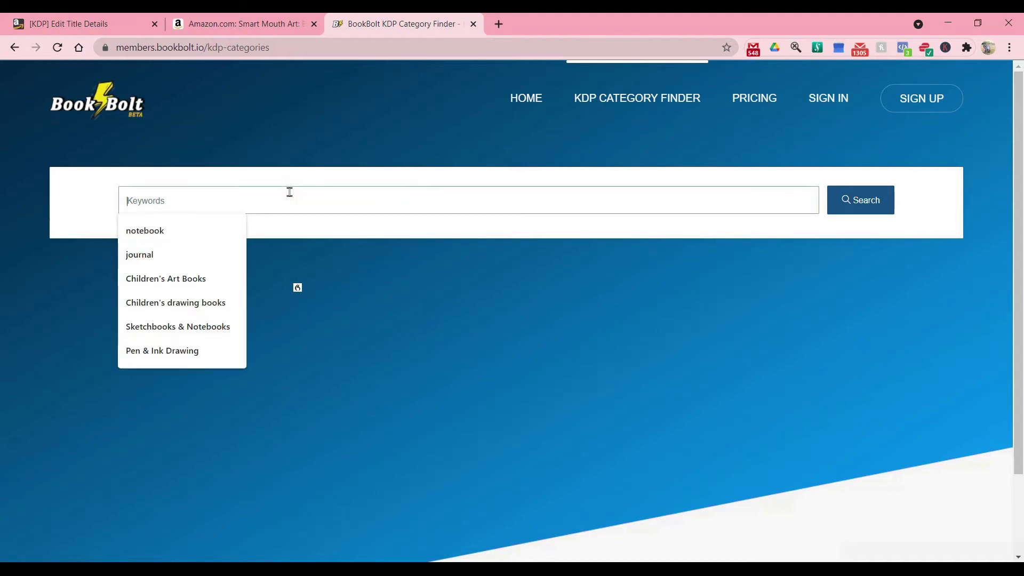
click(210, 282)
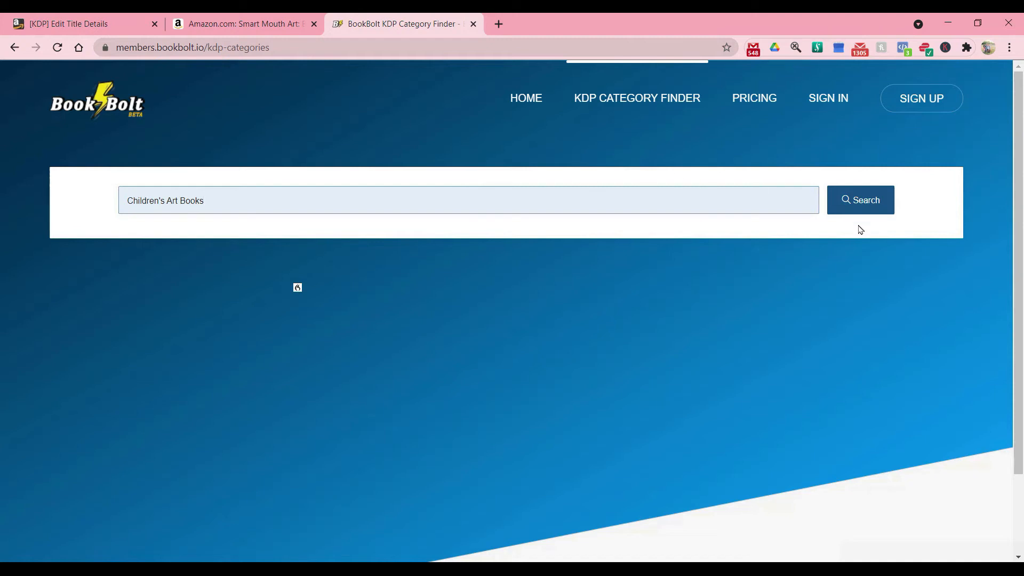
click(860, 206)
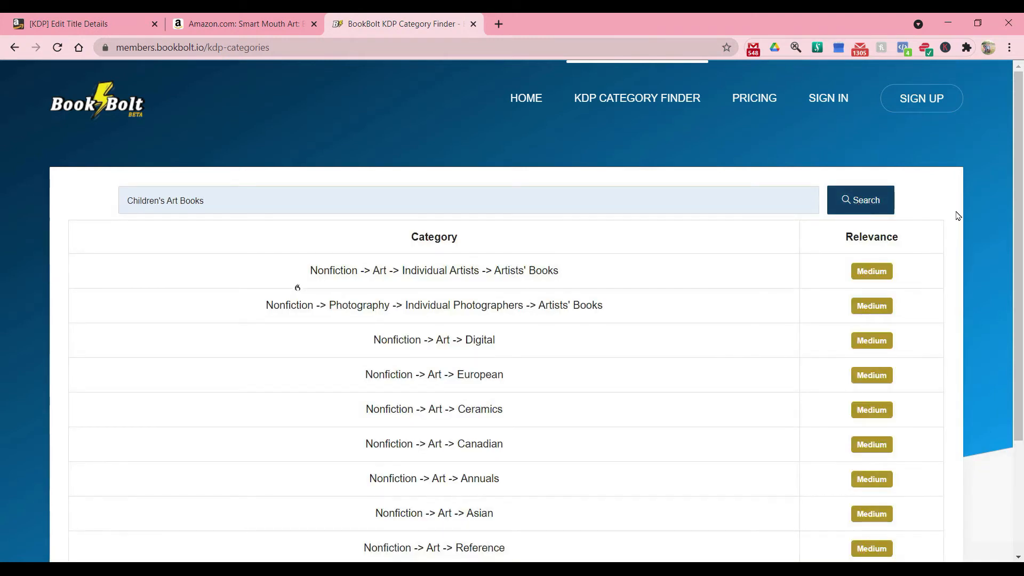
drag(1019, 324, 1022, 437)
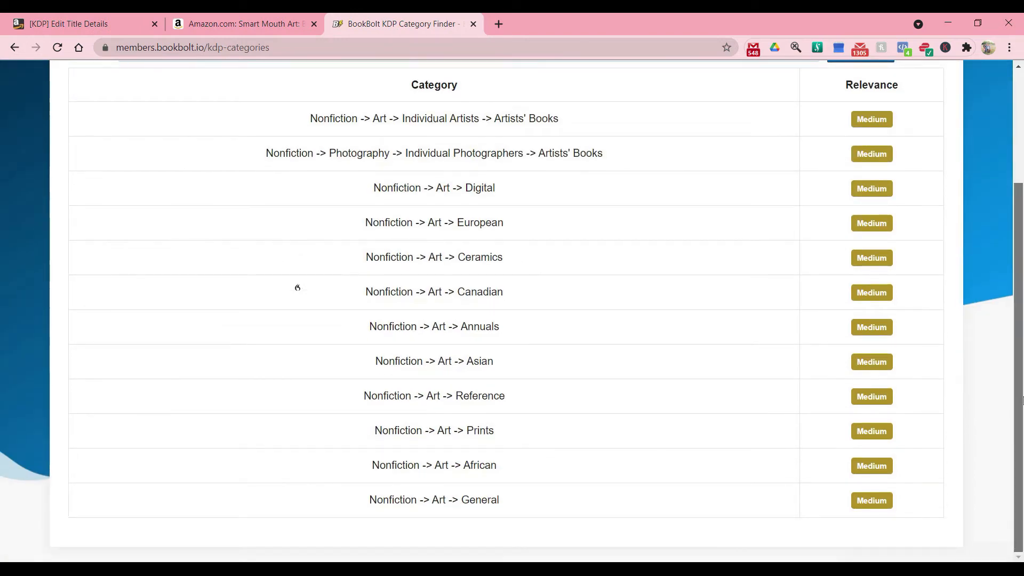
scroll(1022, 400, up, 3)
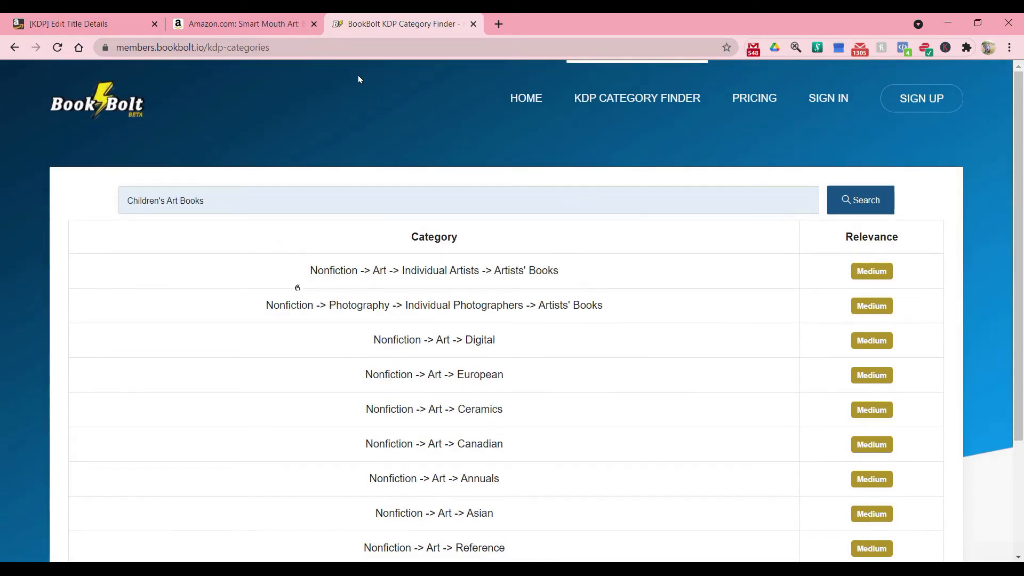
Return to the KDP title details, assign the category Literary Collections > Diaries & Journals, and save and continue to the content stage.
key(ctrl+1)
click(332, 253)
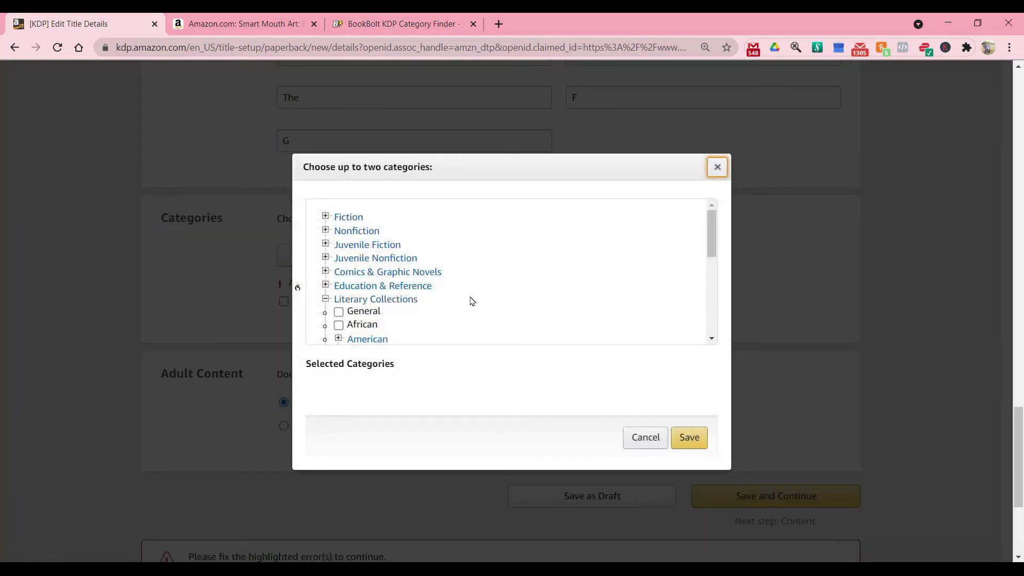
scroll(715, 302, down, 2)
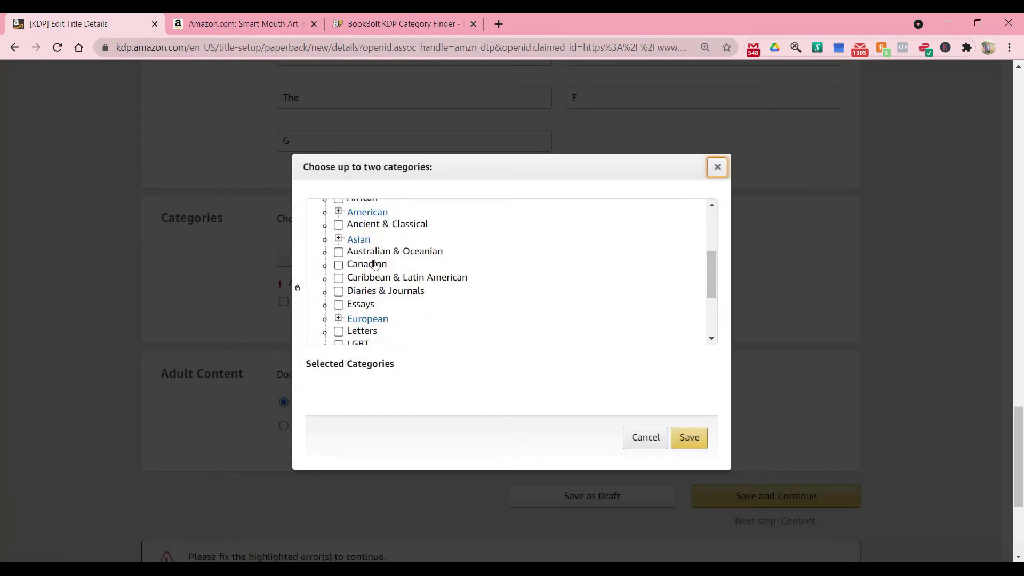
click(339, 291)
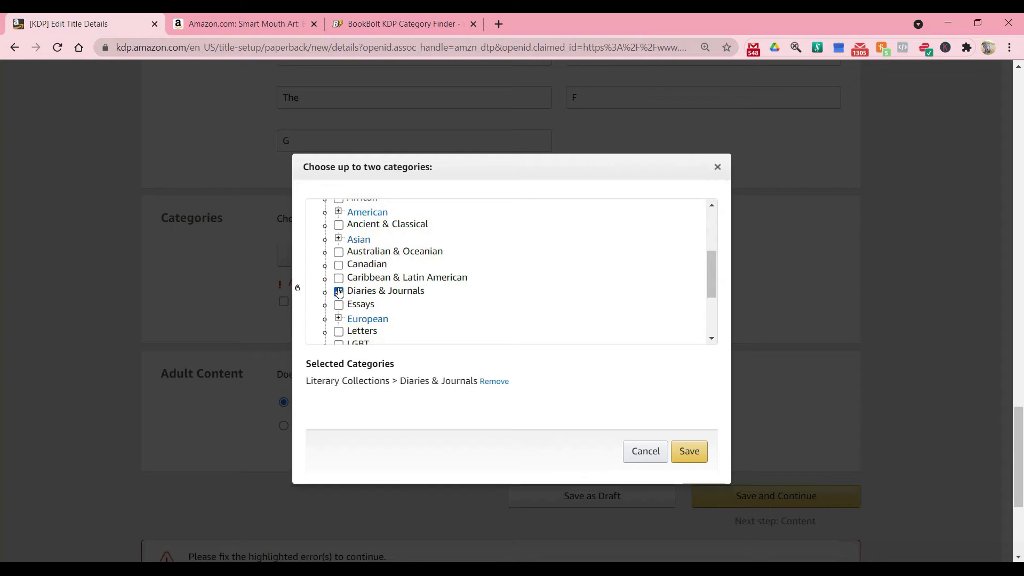
click(690, 453)
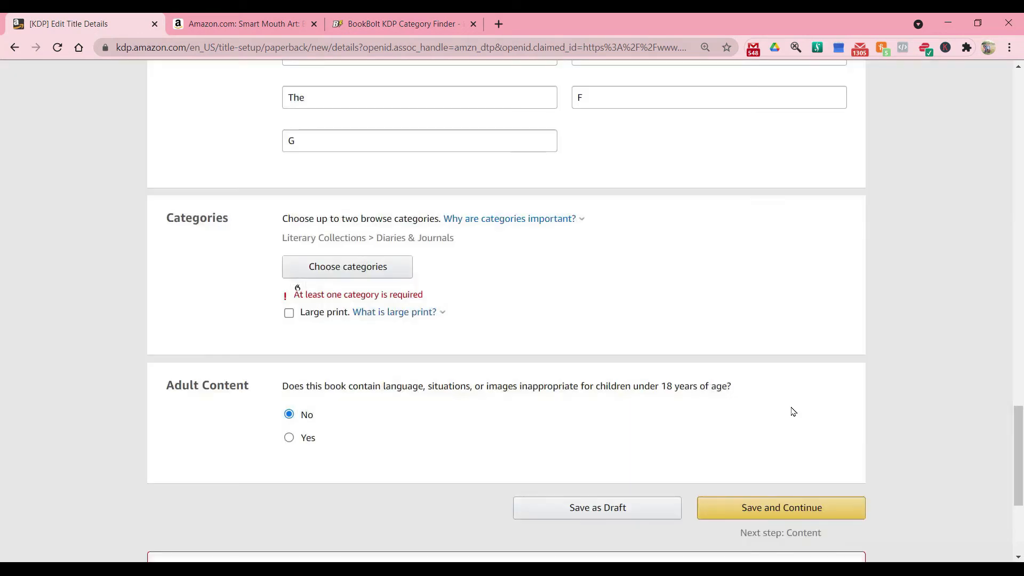
drag(1019, 421, 1019, 463)
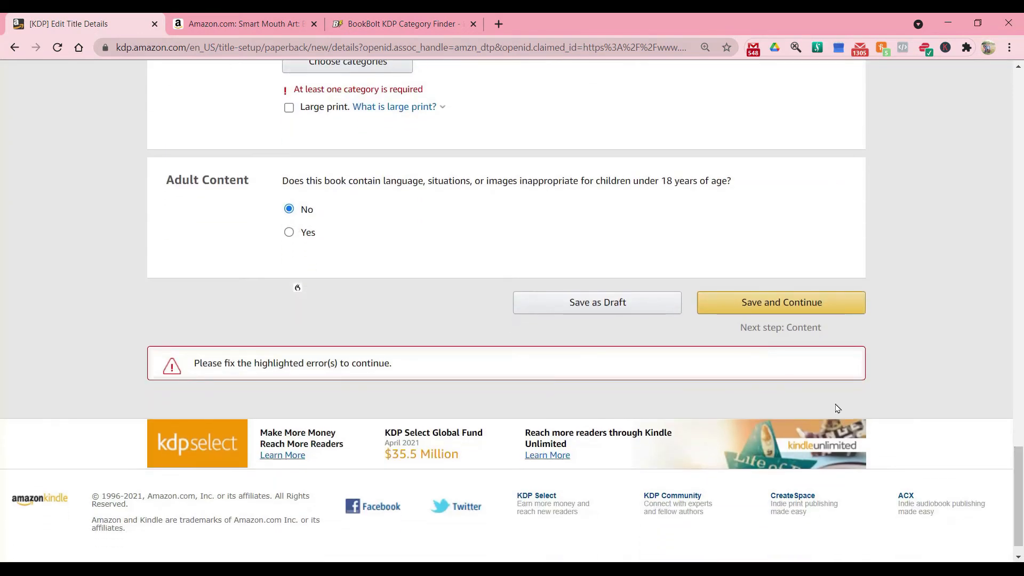
click(715, 301)
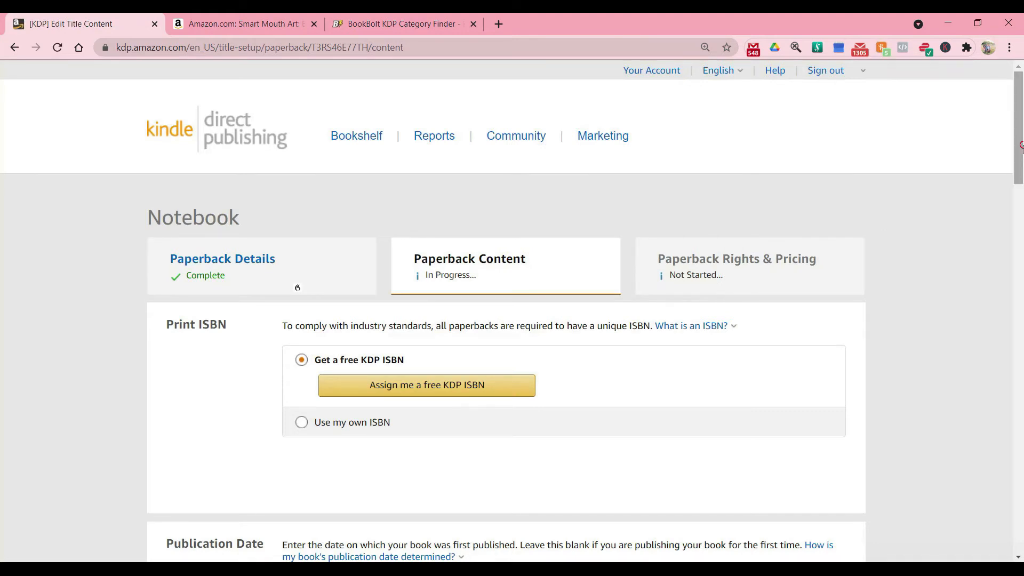
Assign a free KDP ISBN to the paperback.
scroll(626, 192, down, 4)
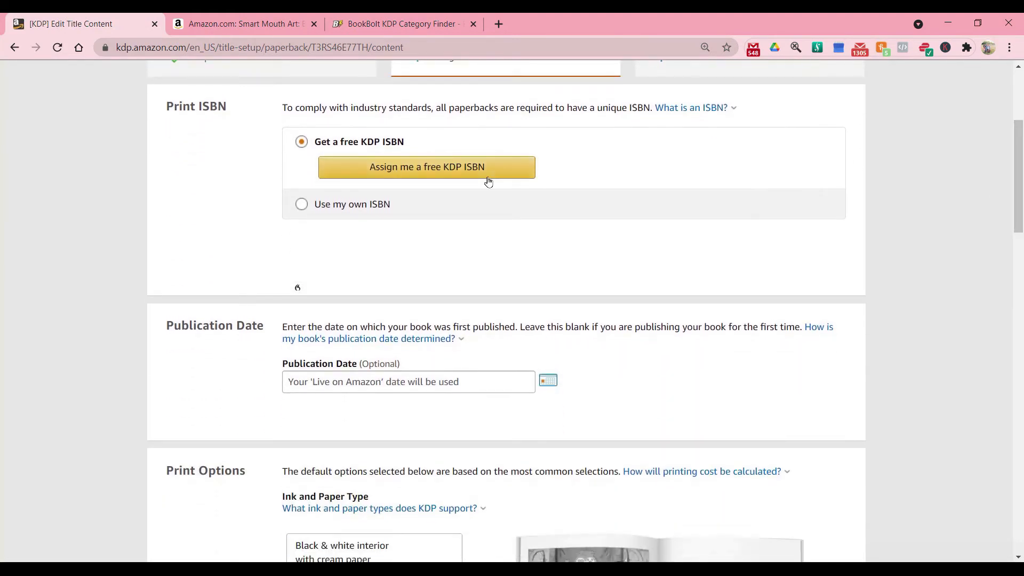
click(476, 170)
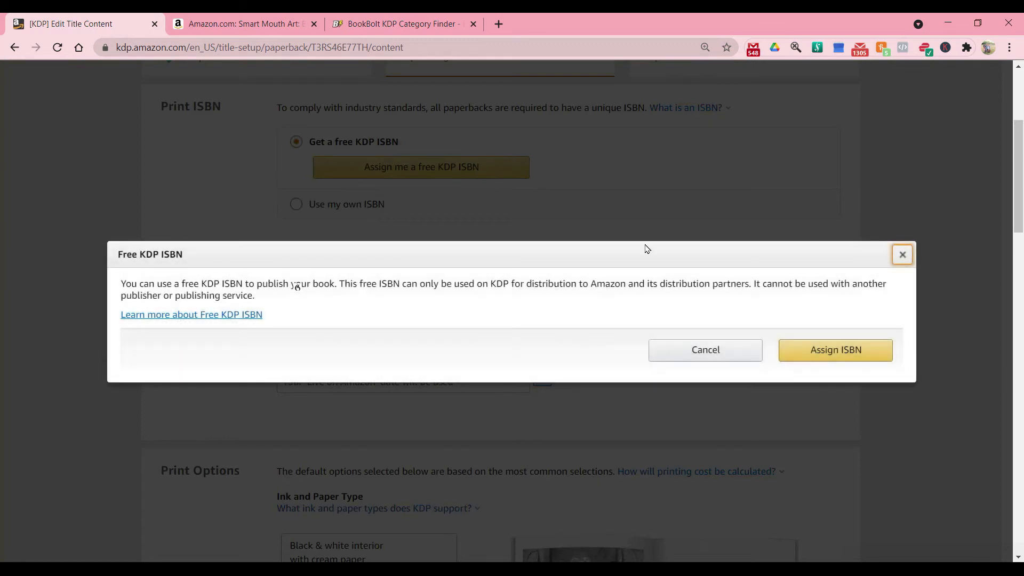
click(841, 363)
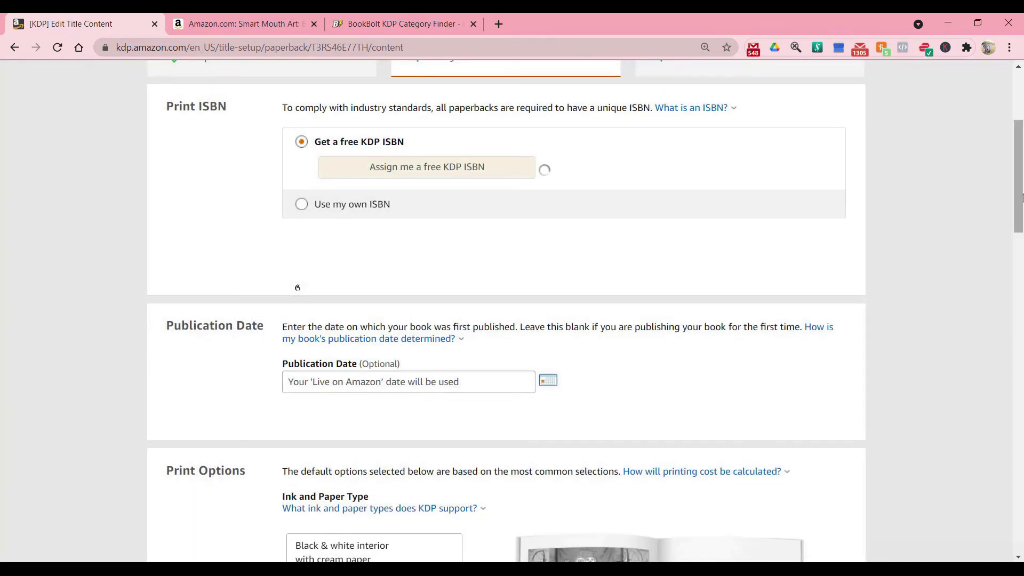
Set the print options to Bleed (PDF only) and a Glossy paperback cover finish.
drag(1023, 198, 1023, 347)
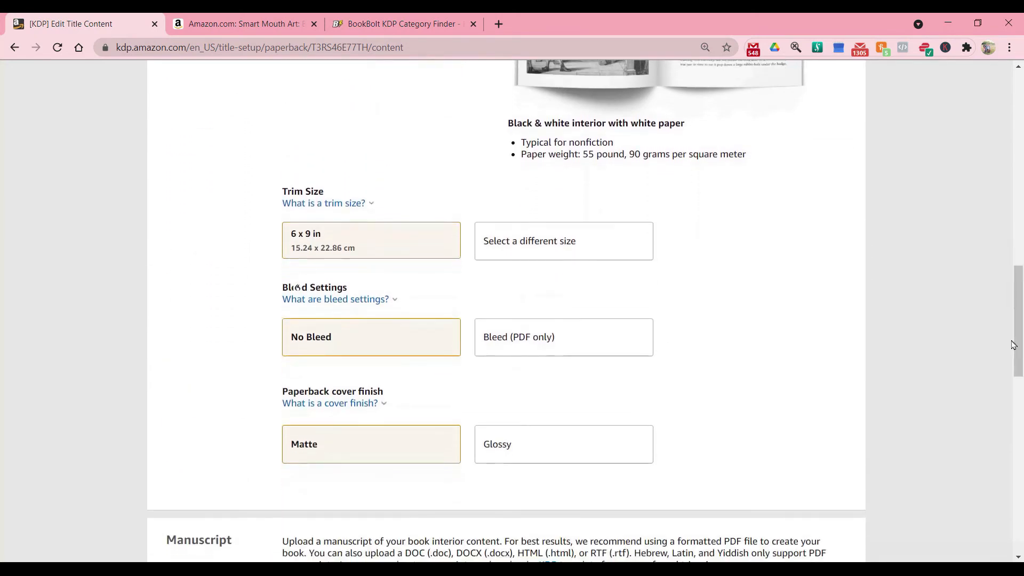
click(583, 346)
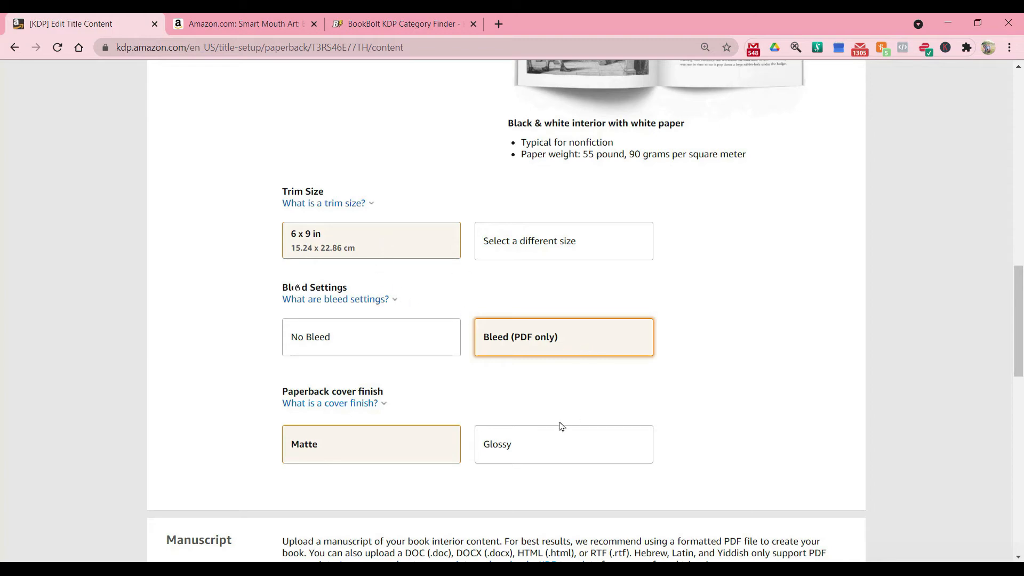
click(557, 443)
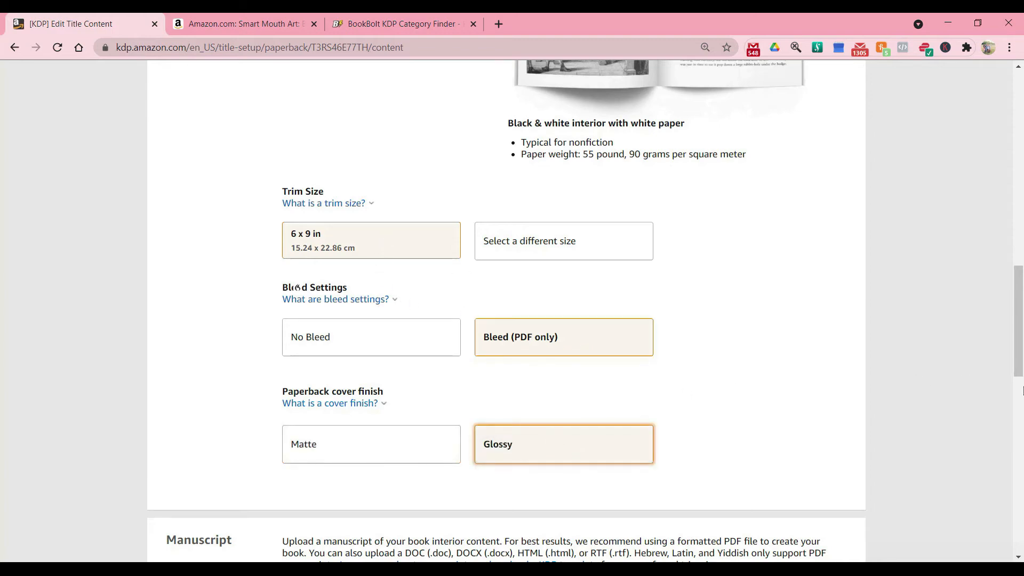
Upload the 120 Pages Internal Manuscript PDF as the paperback manuscript.
scroll(298, 287, down, 8)
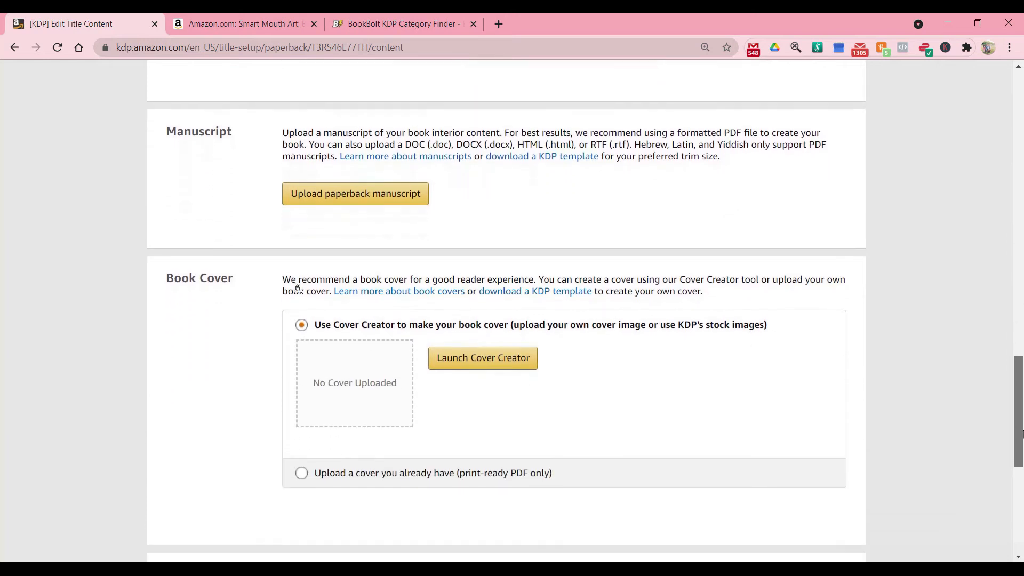
drag(1021, 433, 1020, 435)
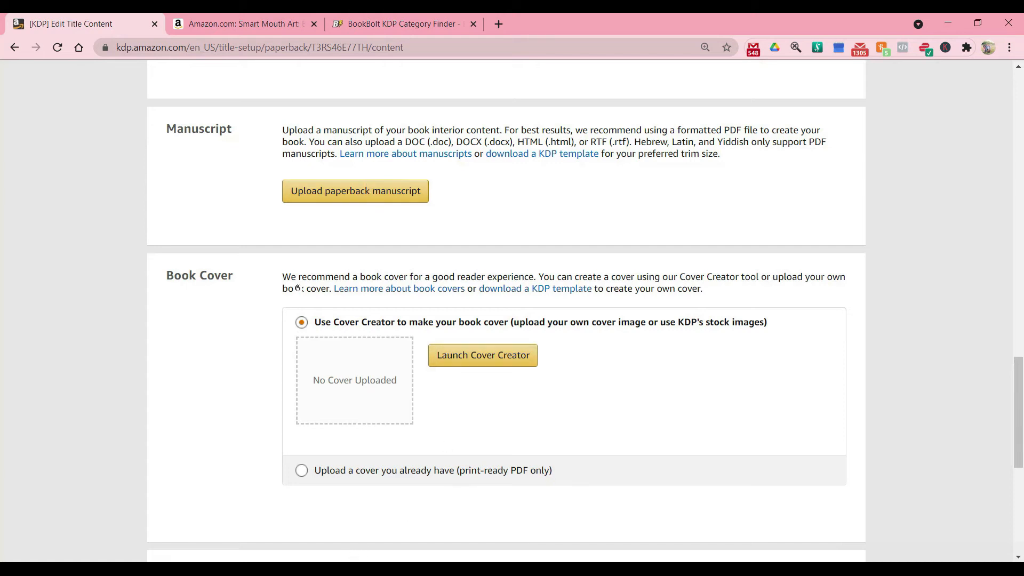
click(393, 190)
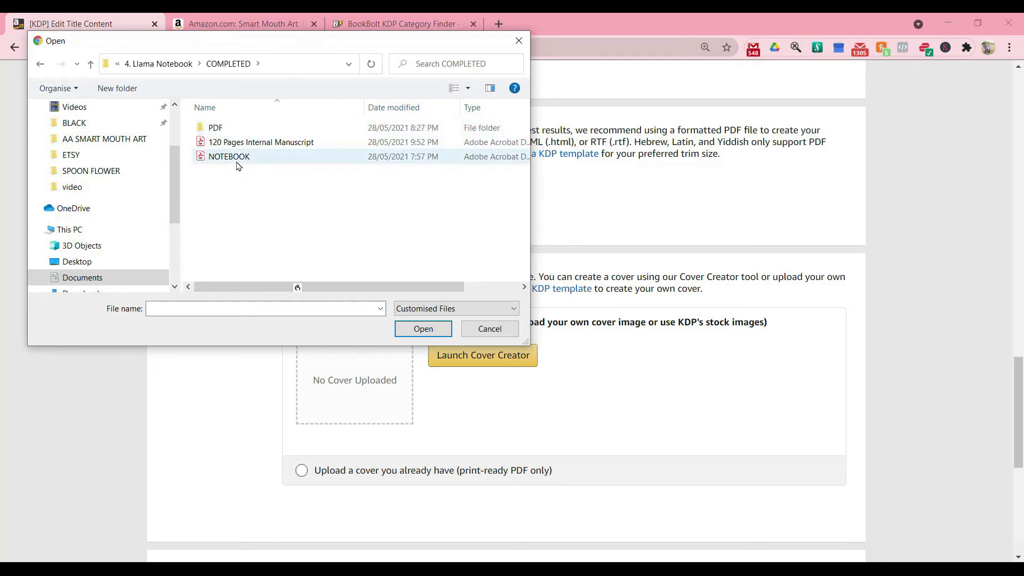
double_click(240, 148)
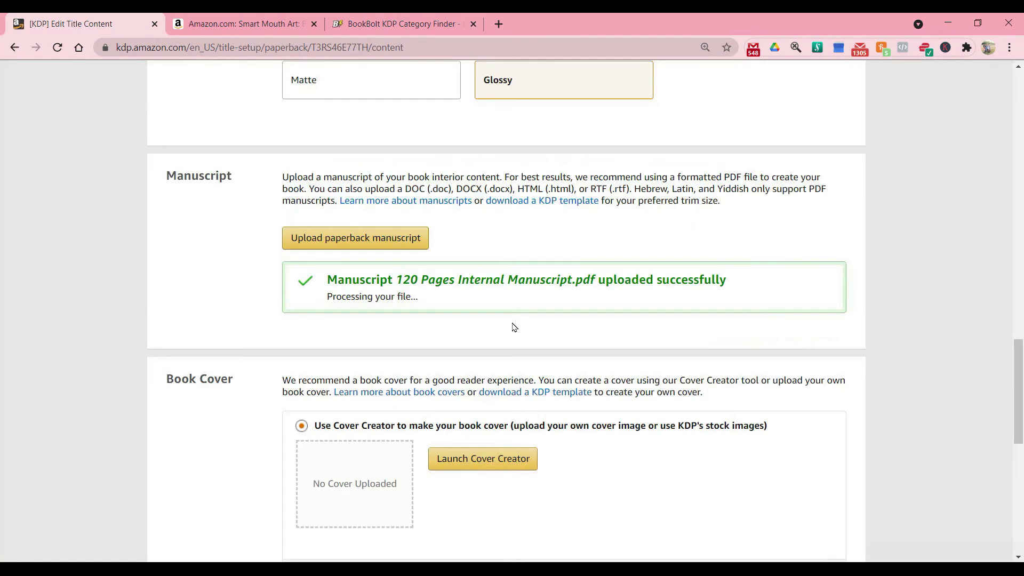
Open Cover Creator, dismiss its introductory dialogs, view the available cover designs and return to the paperback content page.
click(472, 460)
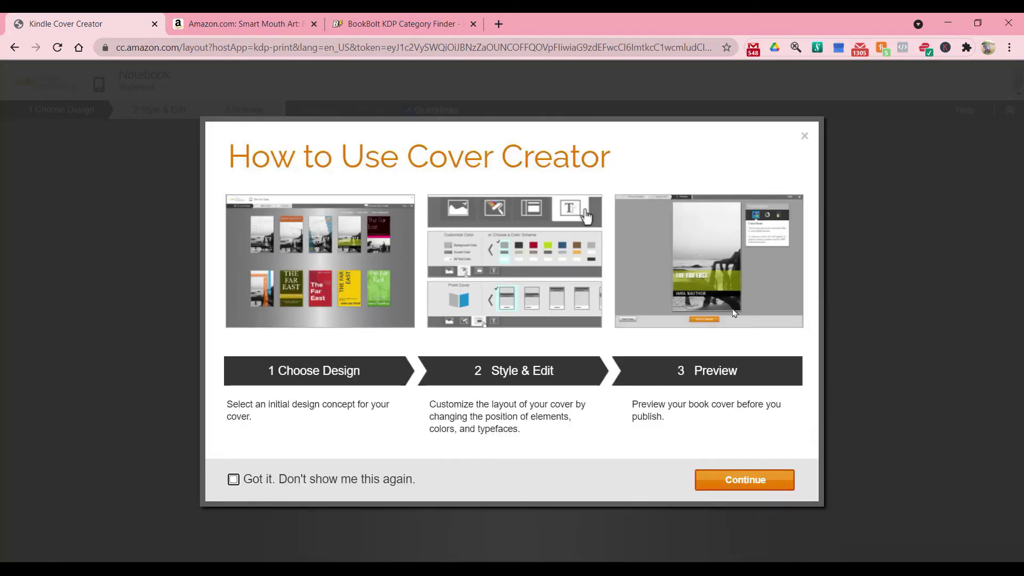
click(805, 137)
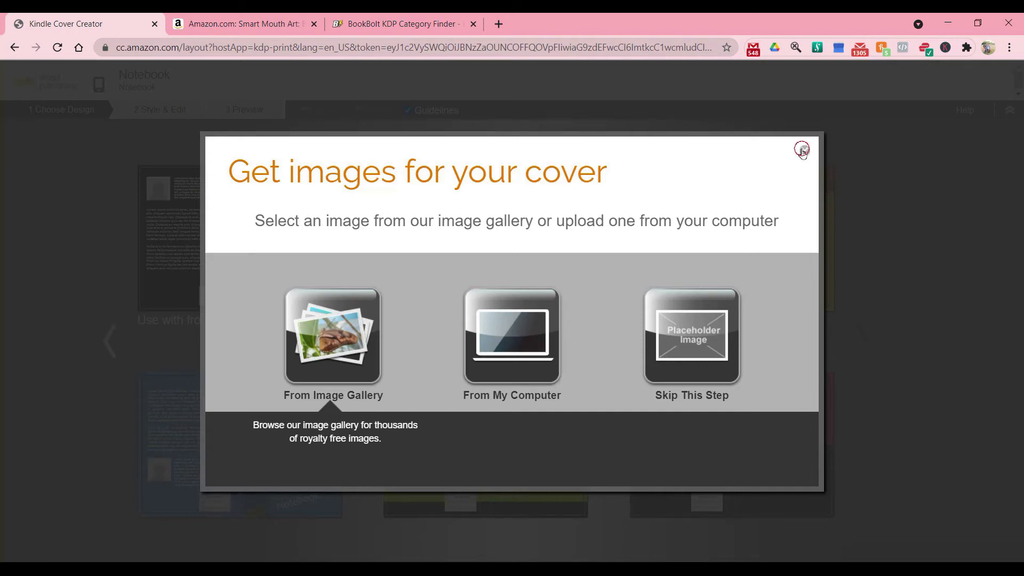
click(802, 151)
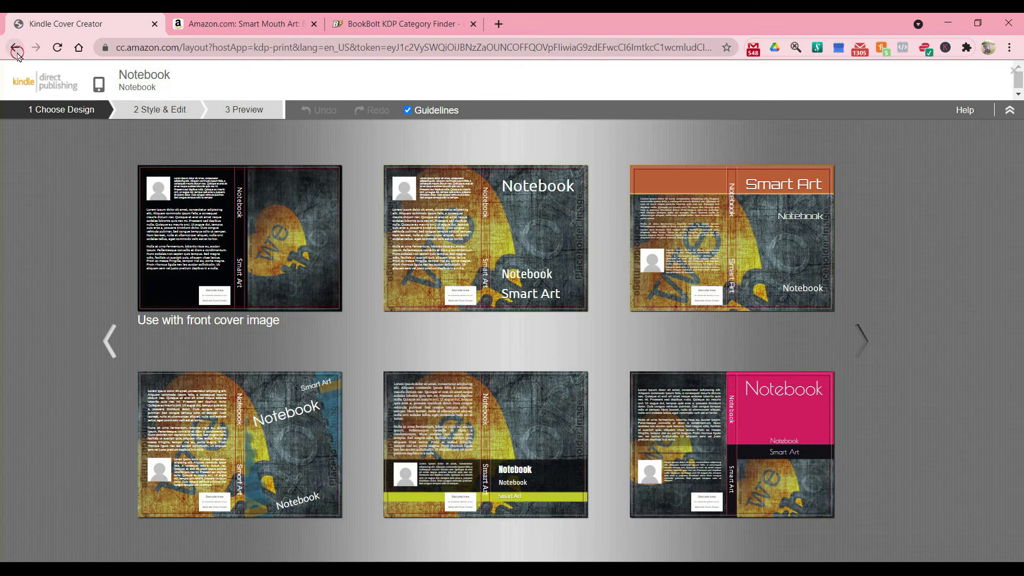
click(17, 53)
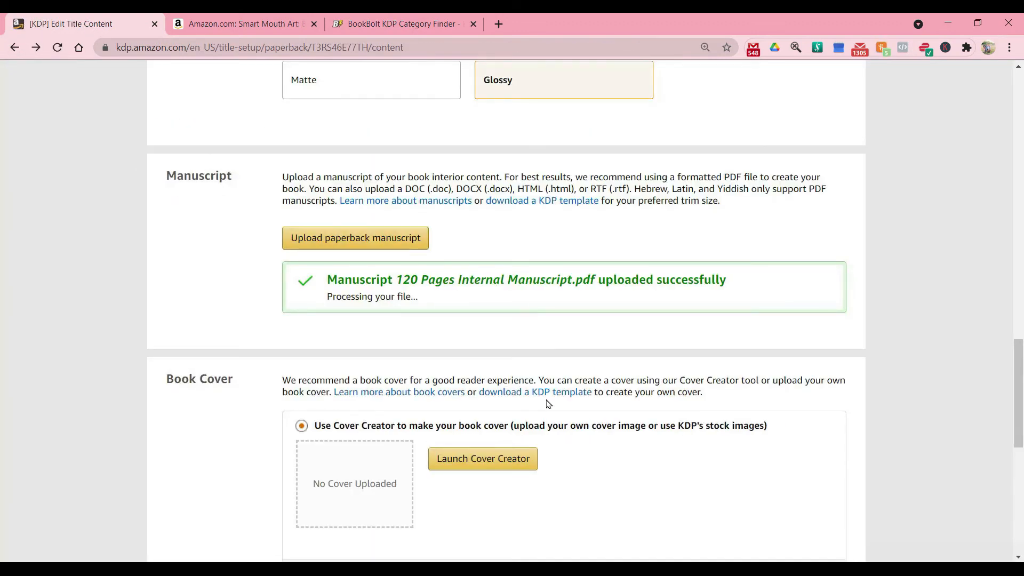
Choose to supply an existing print-ready PDF as the paperback's cover and upload the cover file.
scroll(917, 427, down, 5)
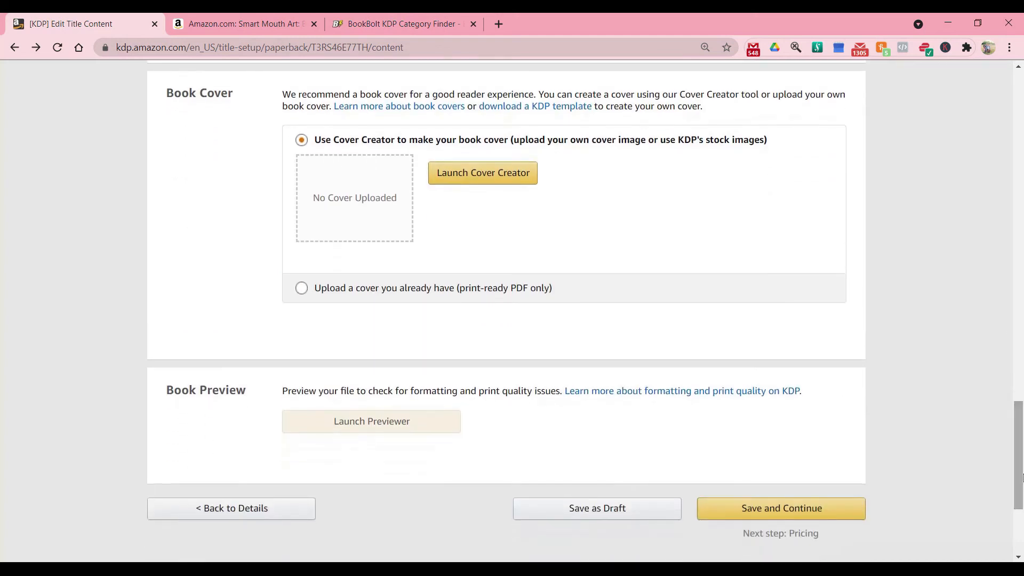
click(418, 287)
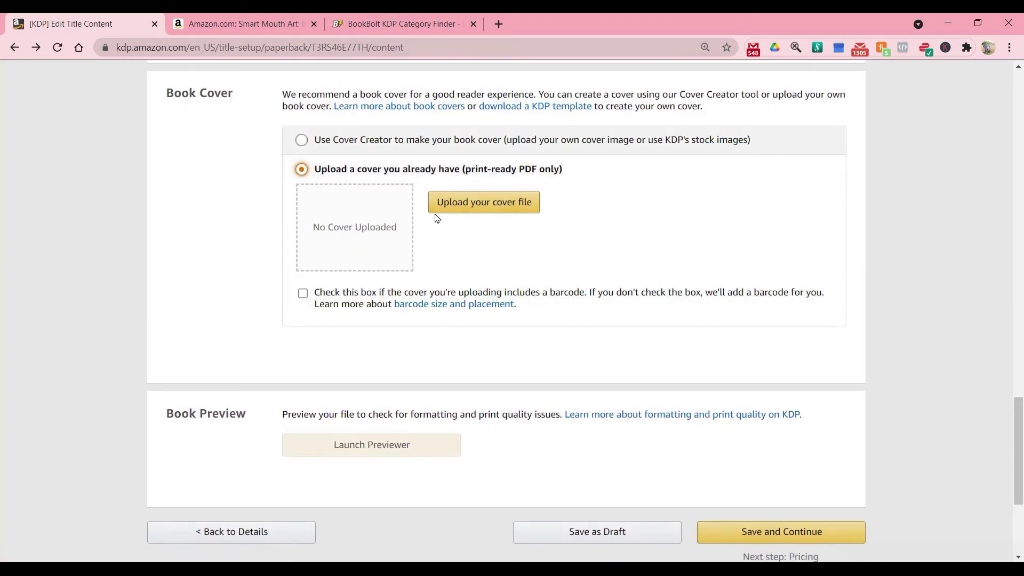
click(461, 202)
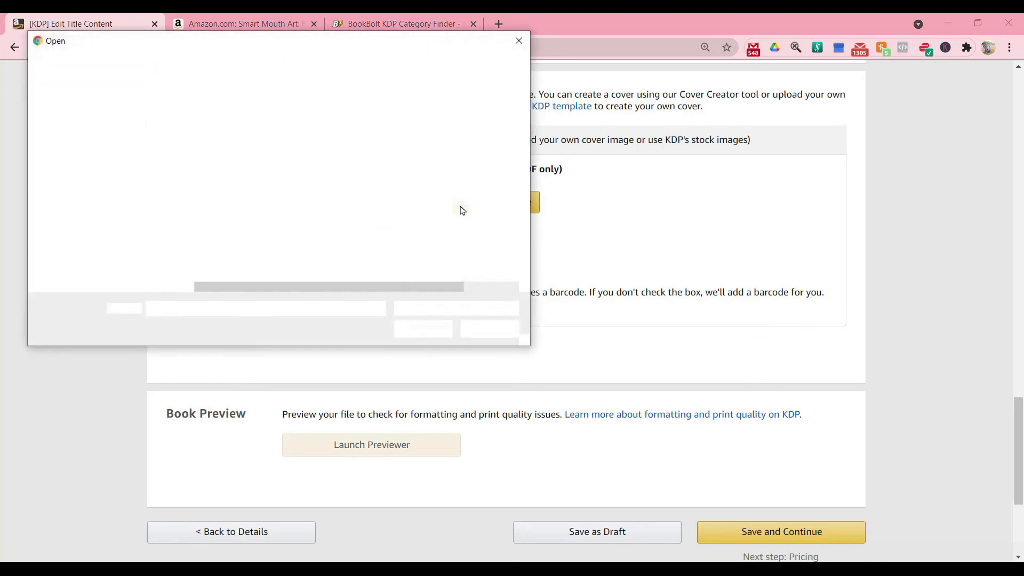
double_click(243, 156)
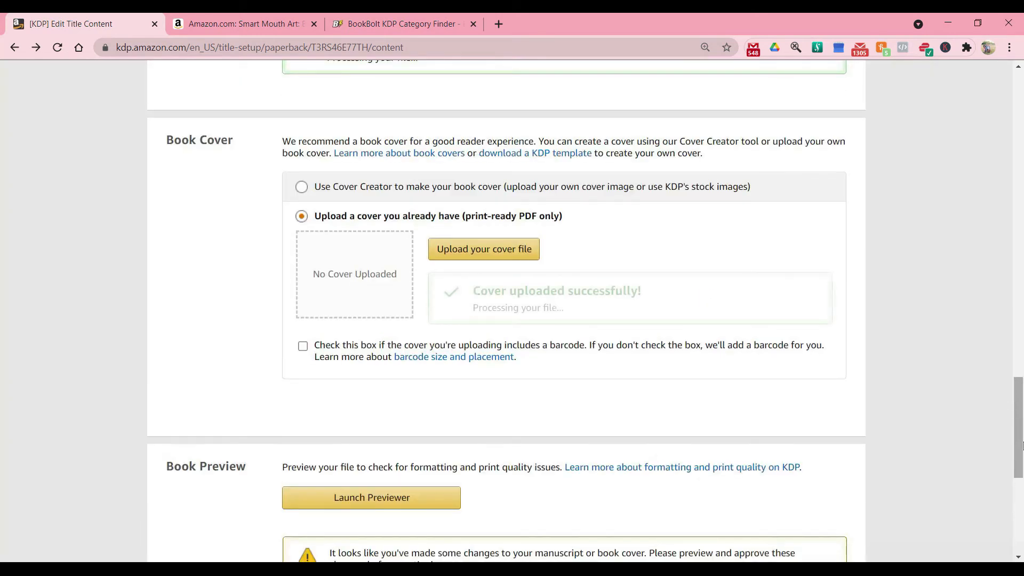
Launch the Print Previewer, inspect the cover and the first interior pages, and approve the book.
scroll(647, 467, down, 2)
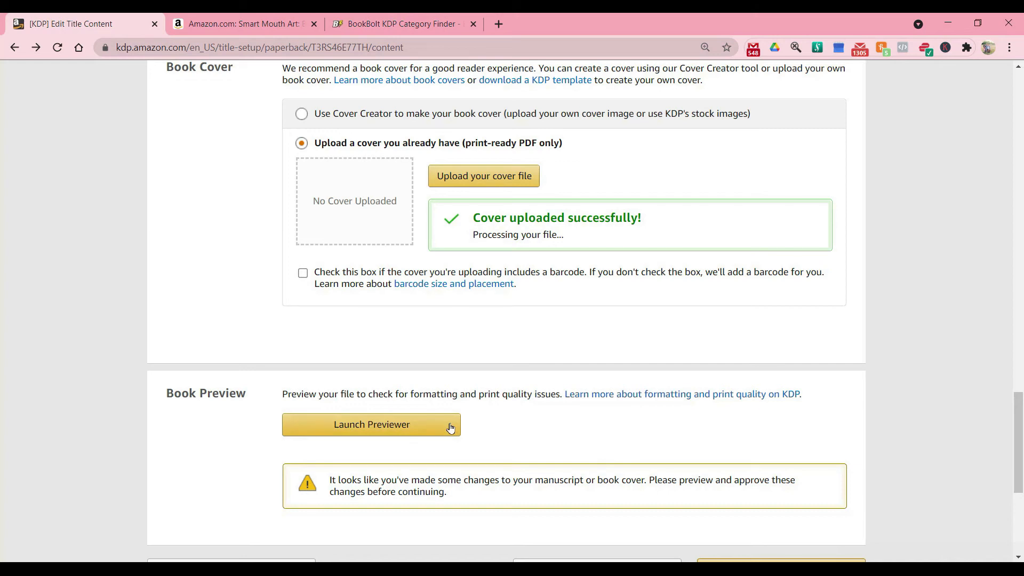
click(428, 422)
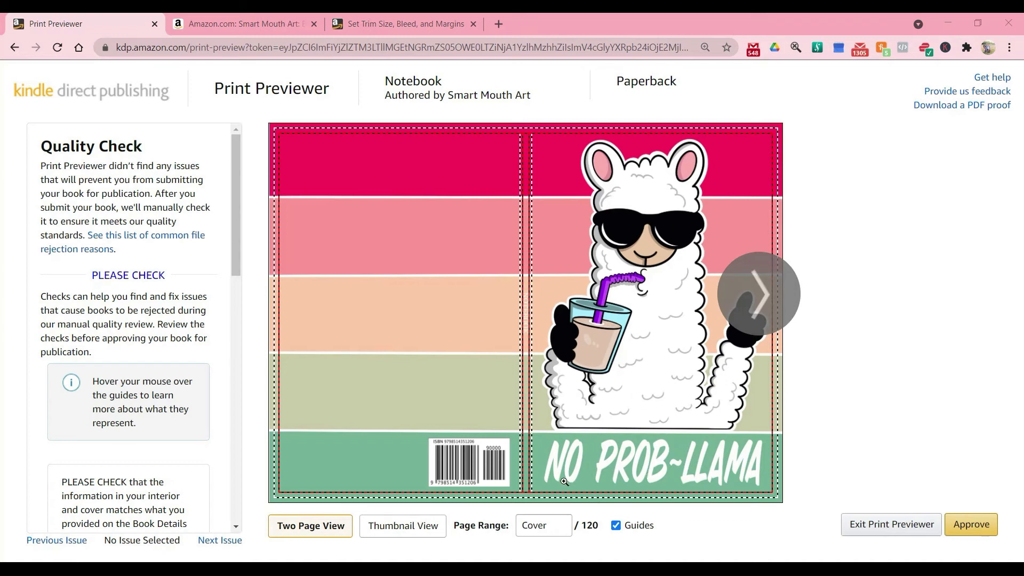
mouse_move(518, 475)
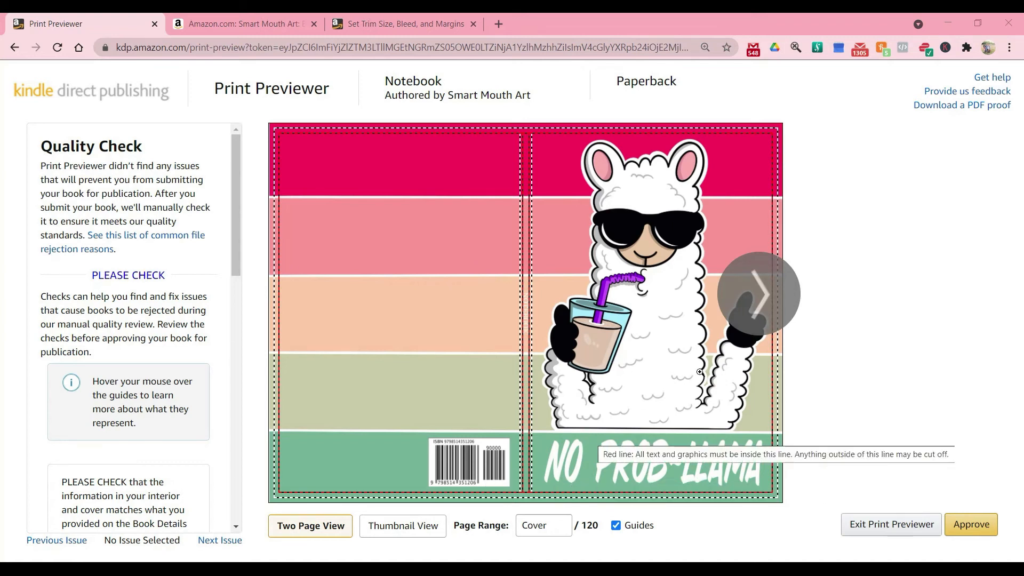
click(755, 323)
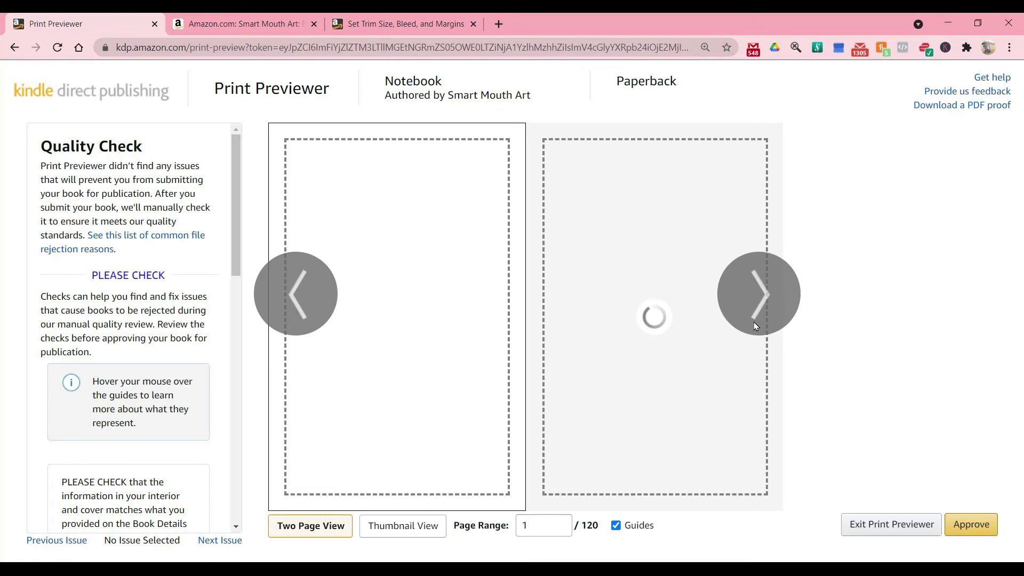
click(746, 296)
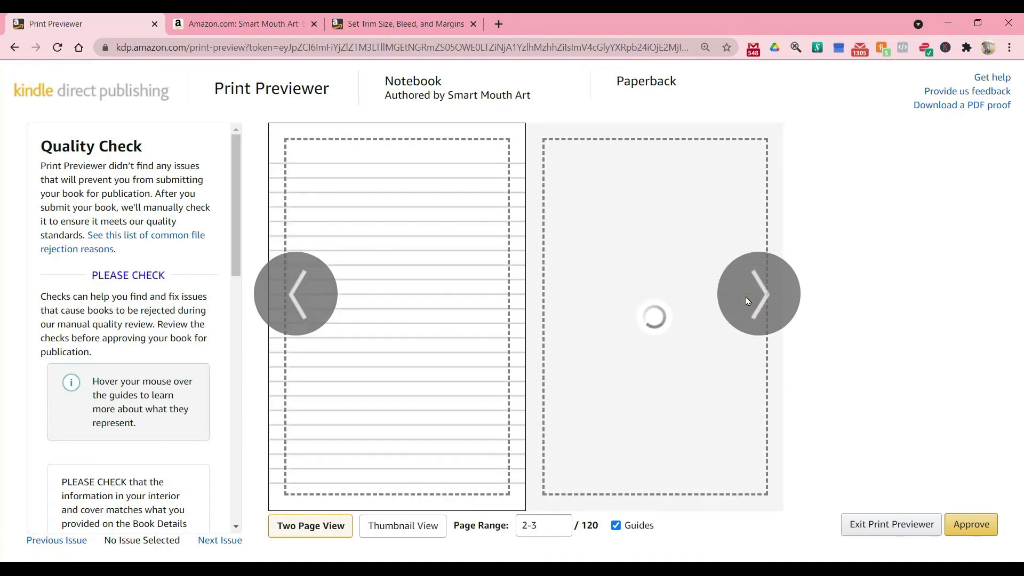
click(746, 297)
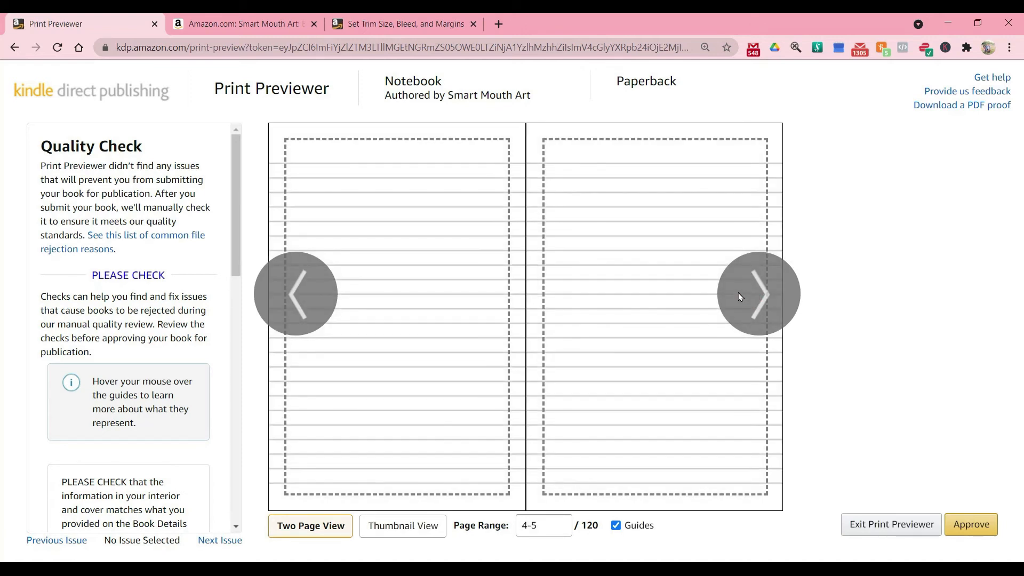
click(738, 293)
click(297, 311)
click(298, 312)
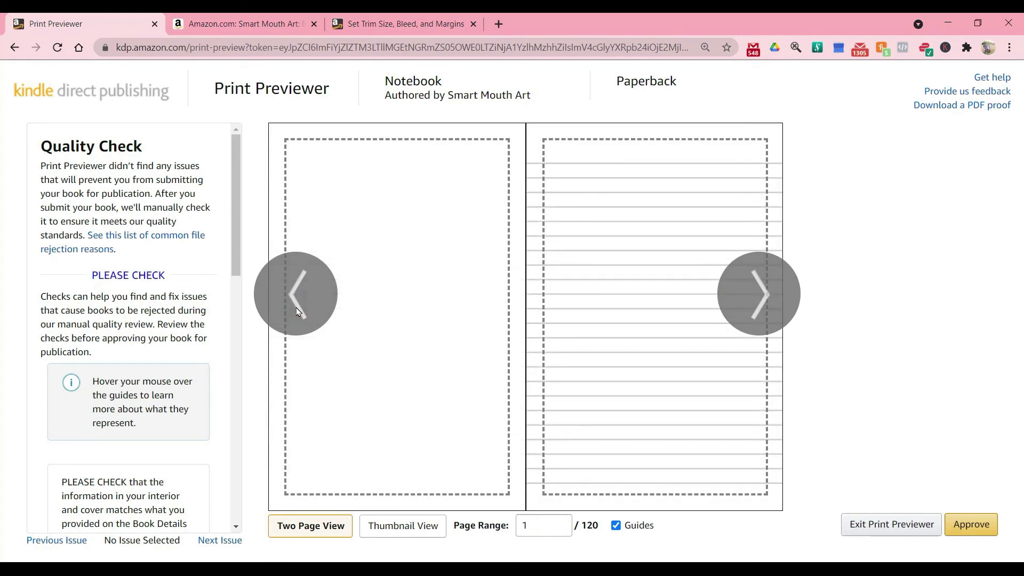
click(296, 310)
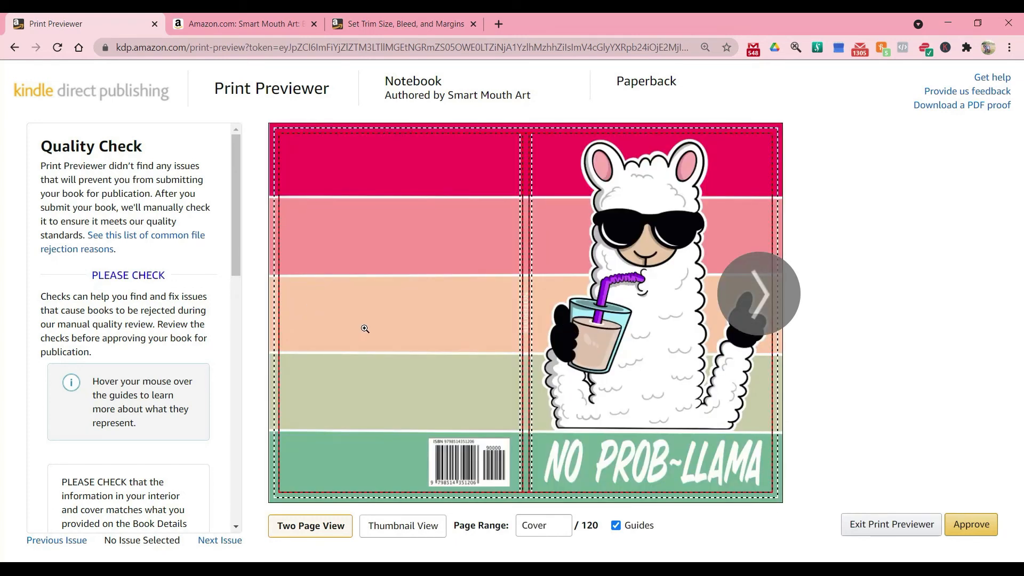
mouse_move(586, 380)
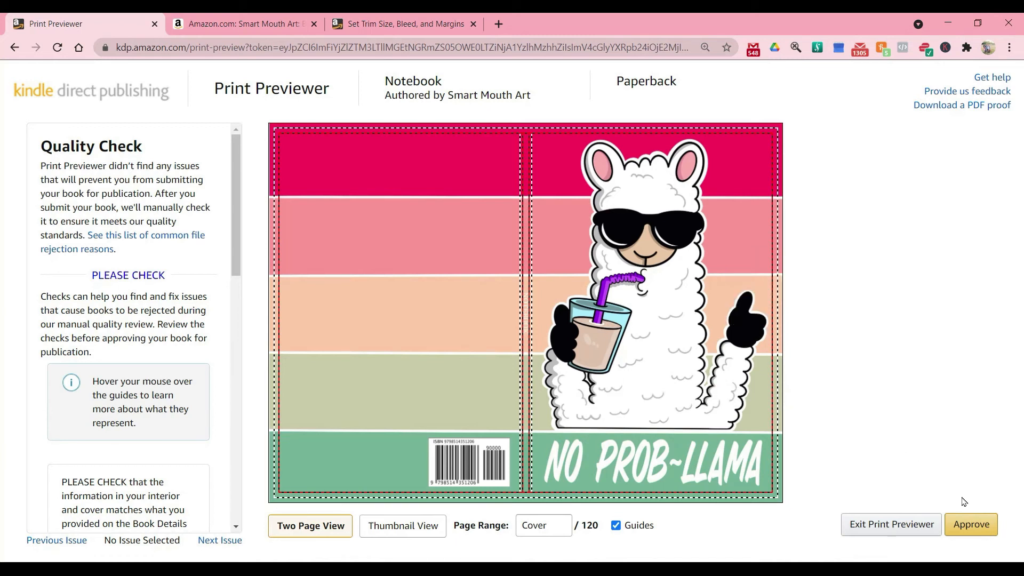
click(972, 522)
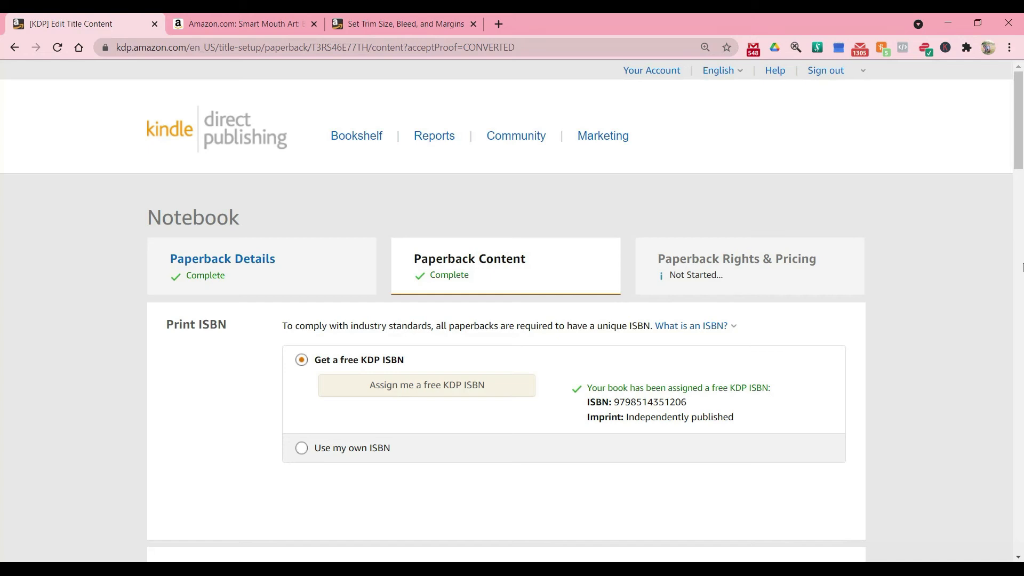
Look at the optional publication date calendar and close it without choosing a date.
click(1020, 219)
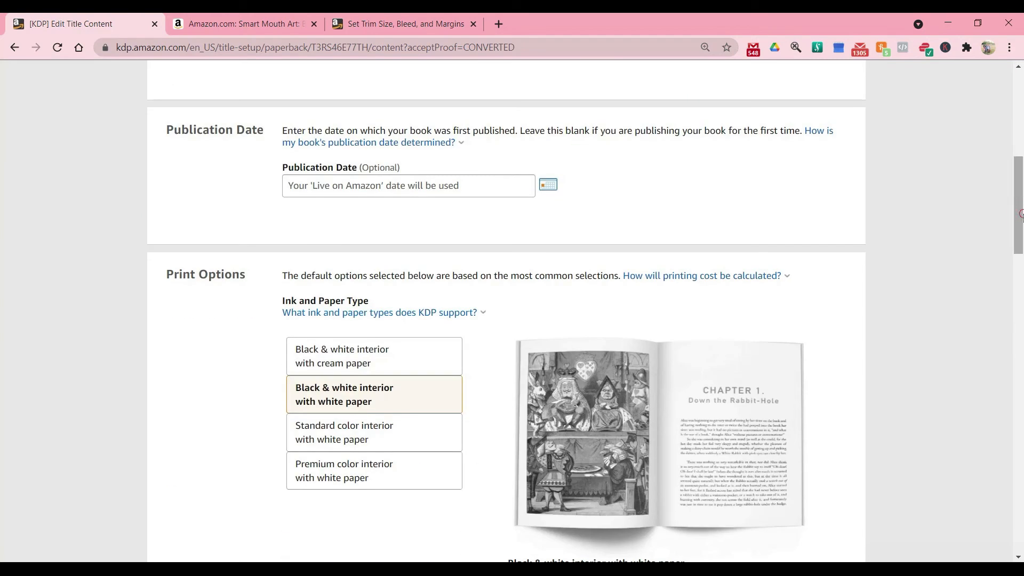
scroll(1021, 214, down, 1)
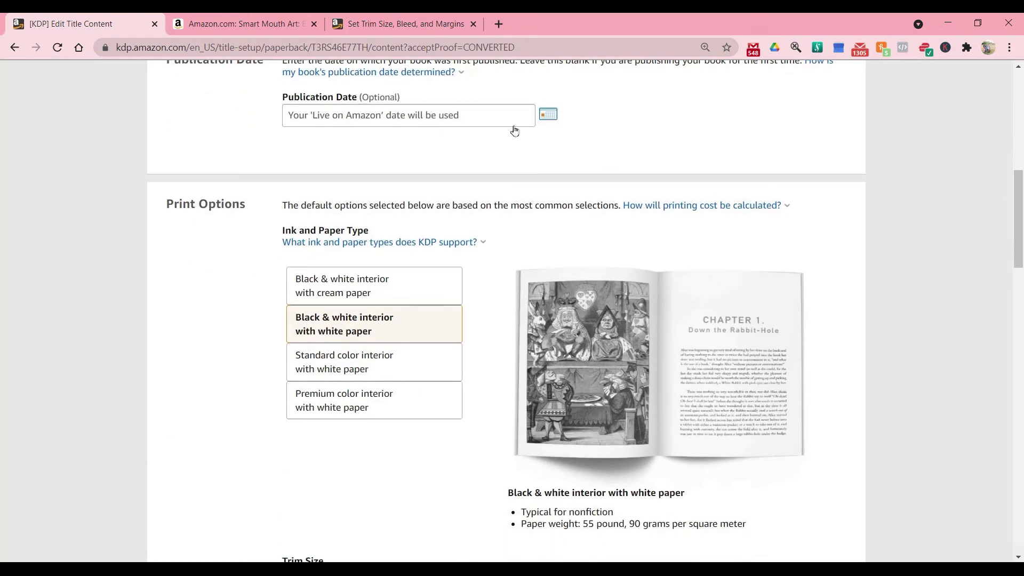
click(548, 117)
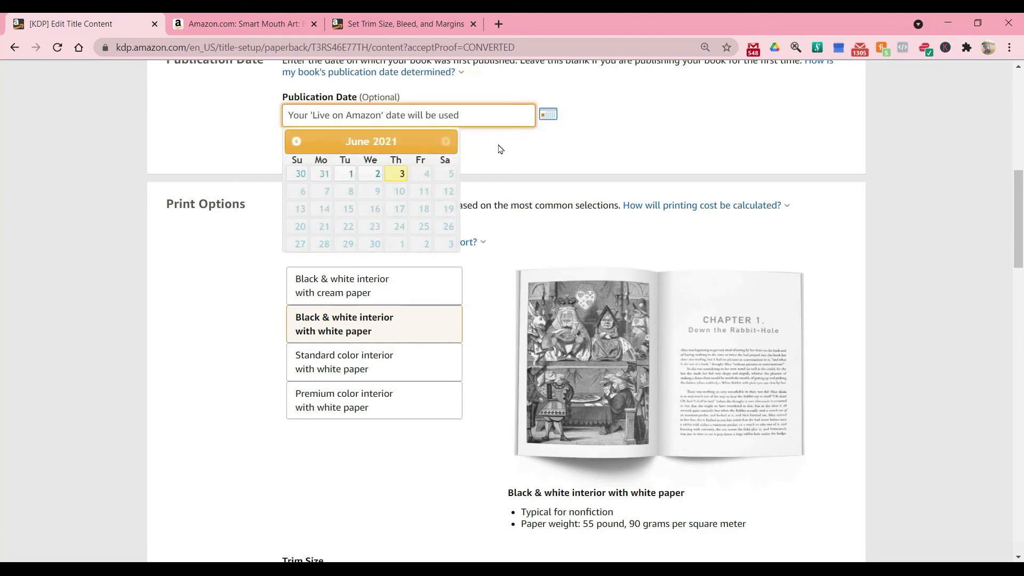
click(569, 133)
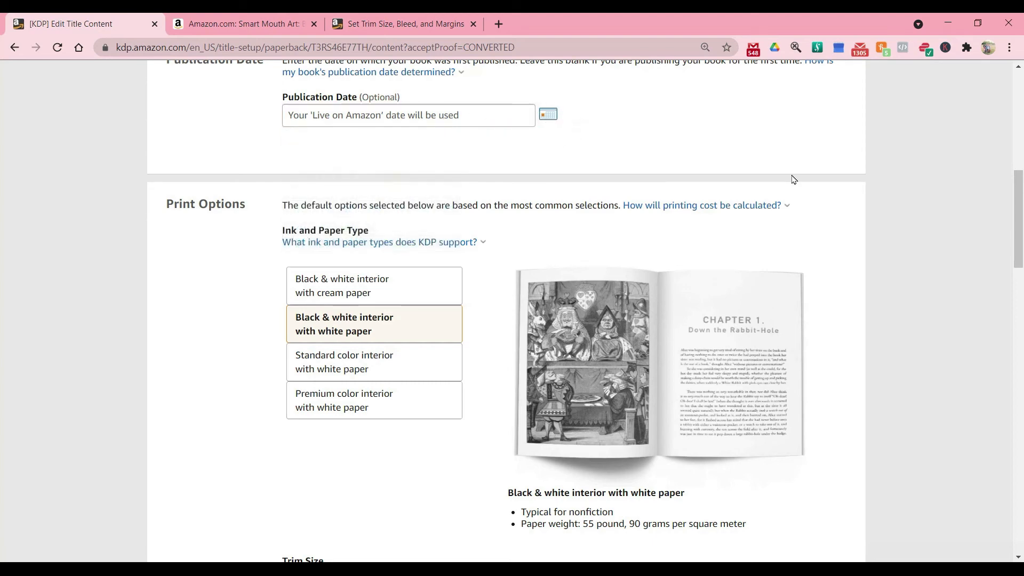
Review the print options and printing cost summary, and save the paperback content to continue to pricing.
scroll(1021, 251, down, 3)
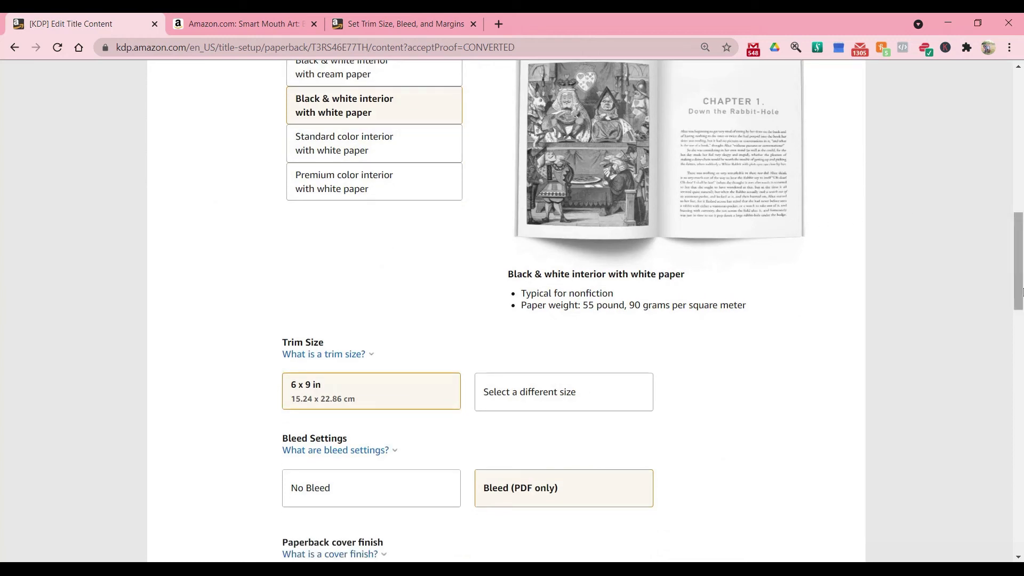
drag(1020, 293, 1021, 433)
scroll(1021, 434, down, 7)
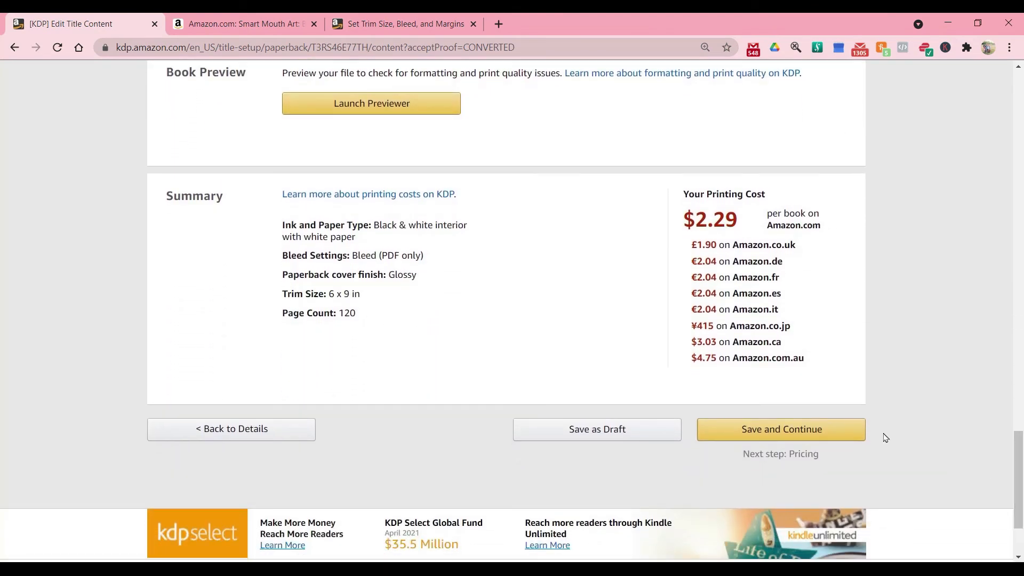
click(820, 431)
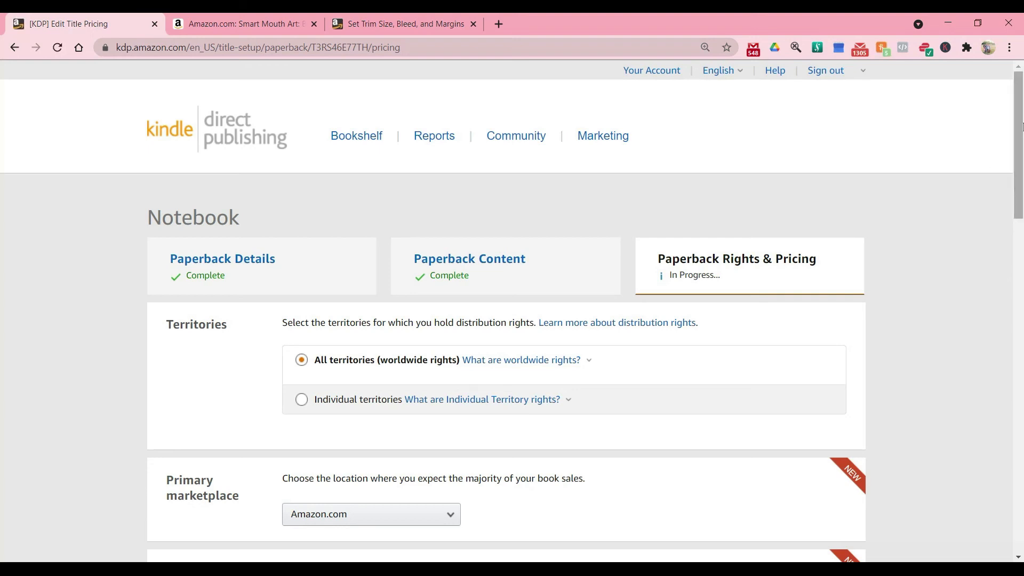
Set the Amazon.com list price to 6.99 USD and enable Expanded Distribution for all offered marketplaces.
scroll(1021, 169, down, 5)
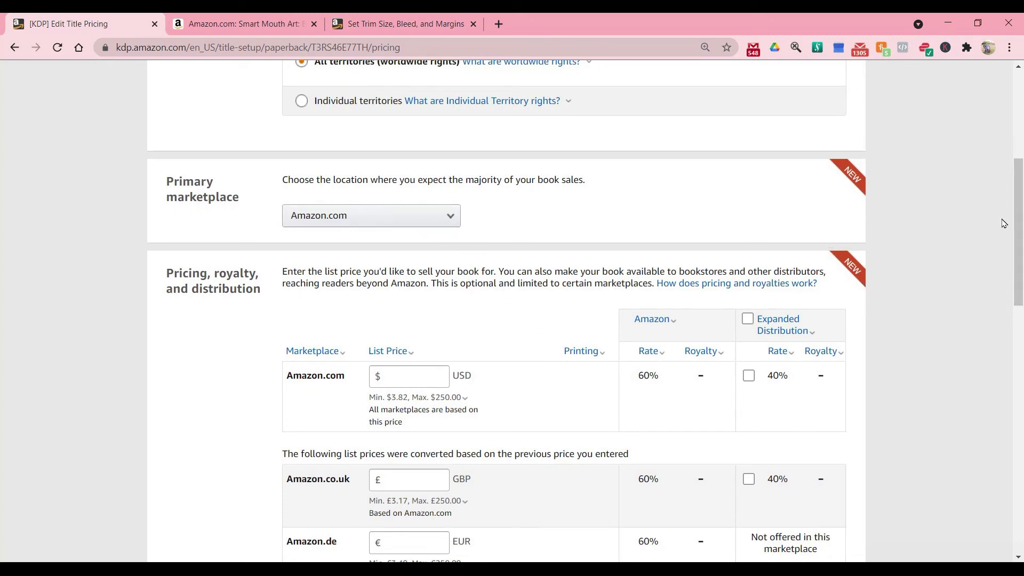
scroll(1019, 240, down, 3)
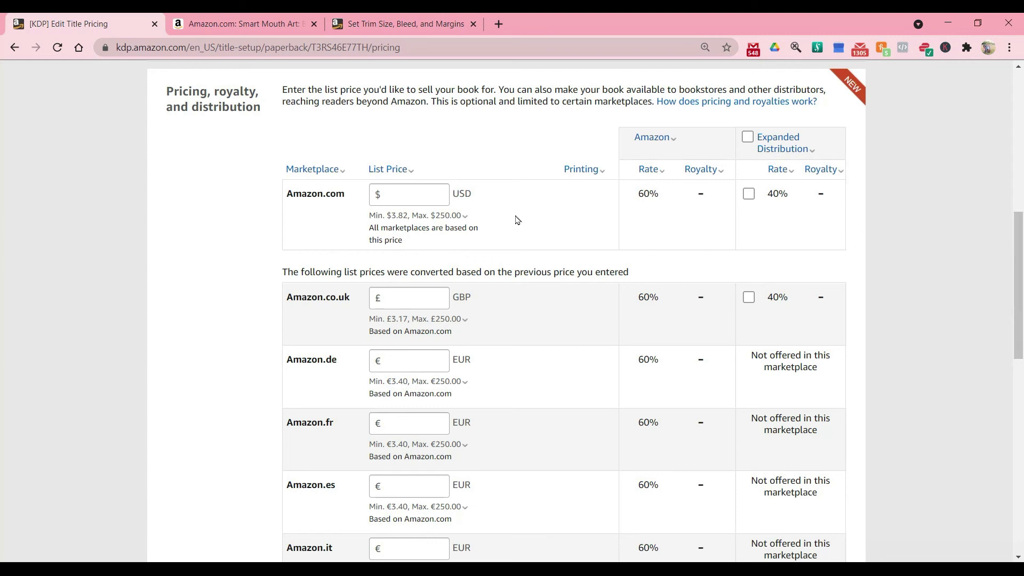
click(408, 199)
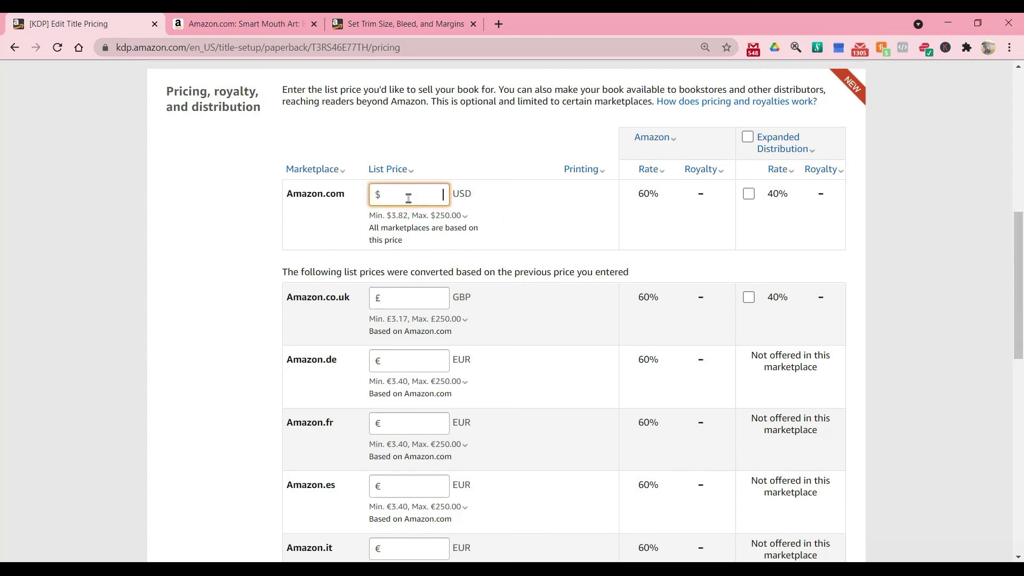
text(6.99)
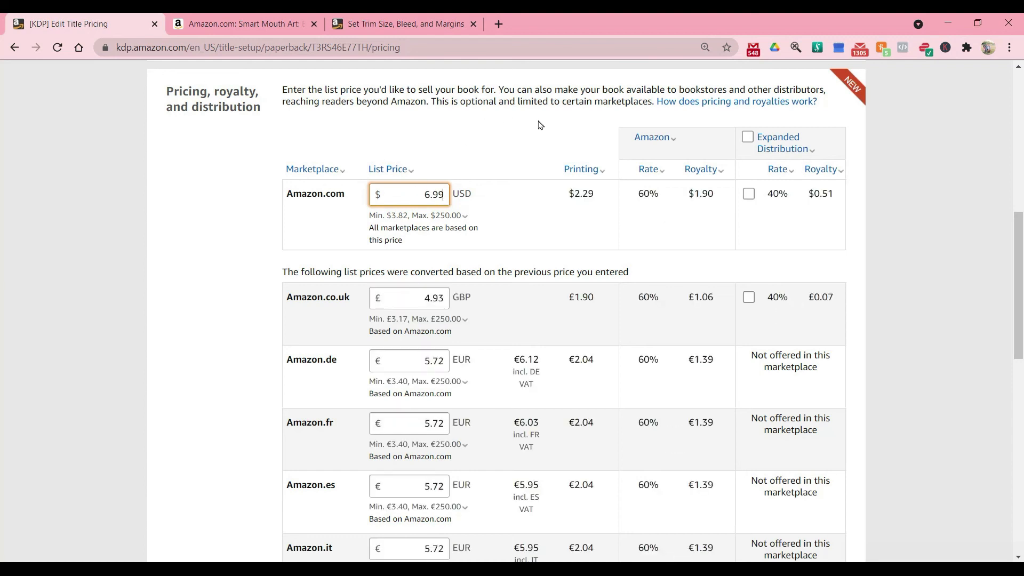
click(542, 153)
click(747, 137)
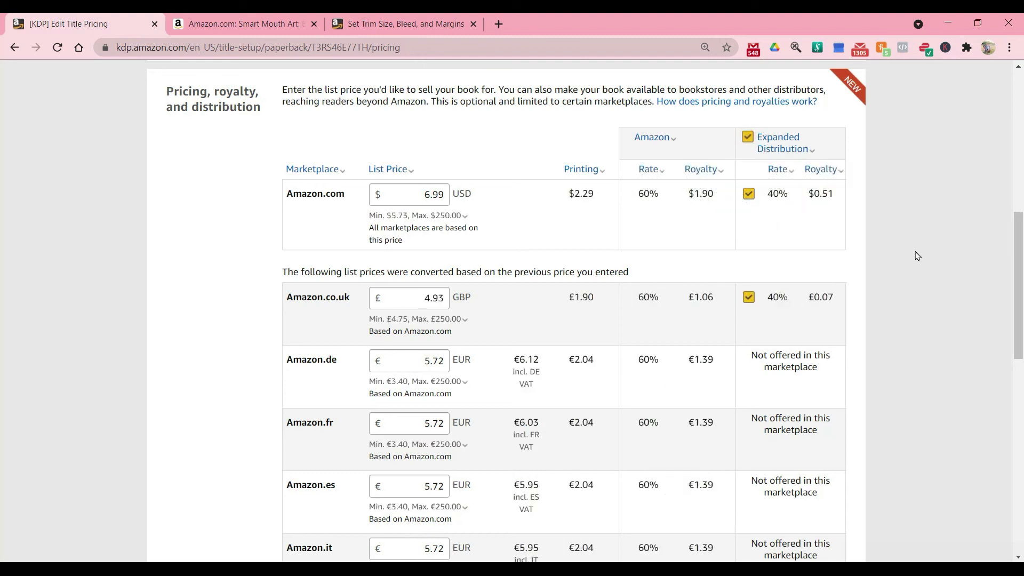
Examine the Amazon.co.uk Expanded Distribution option, the minimum list price explanation, and the terms and conditions.
mouse_move(1021, 282)
mouse_down()
mouse_move(1013, 309)
mouse_move(1012, 297)
mouse_up()
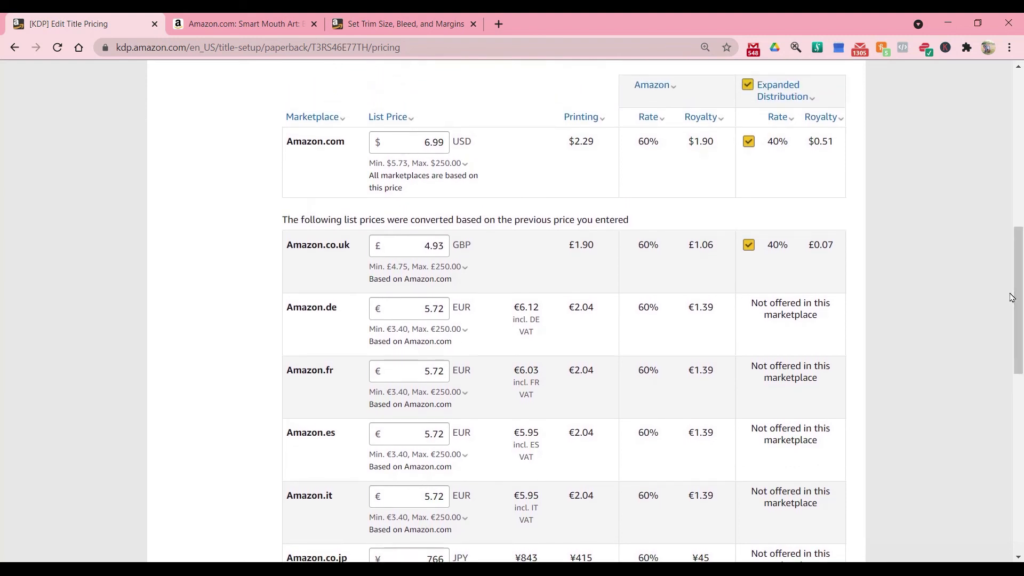
click(748, 247)
click(421, 265)
click(795, 252)
drag(1022, 243, 1023, 447)
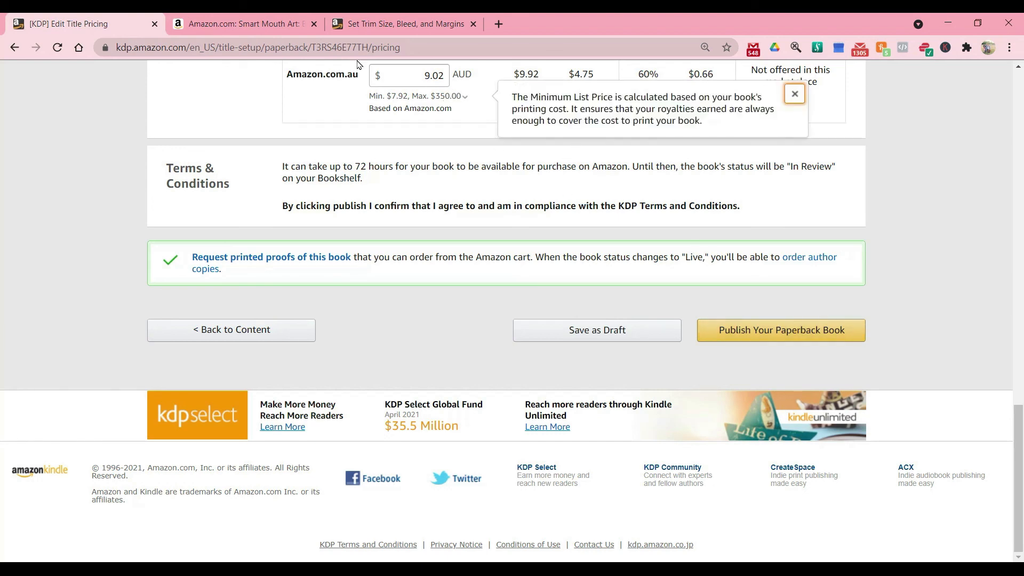
Switch to the Smart Mouth Art author page on Amazon and look through its published titles.
click(255, 23)
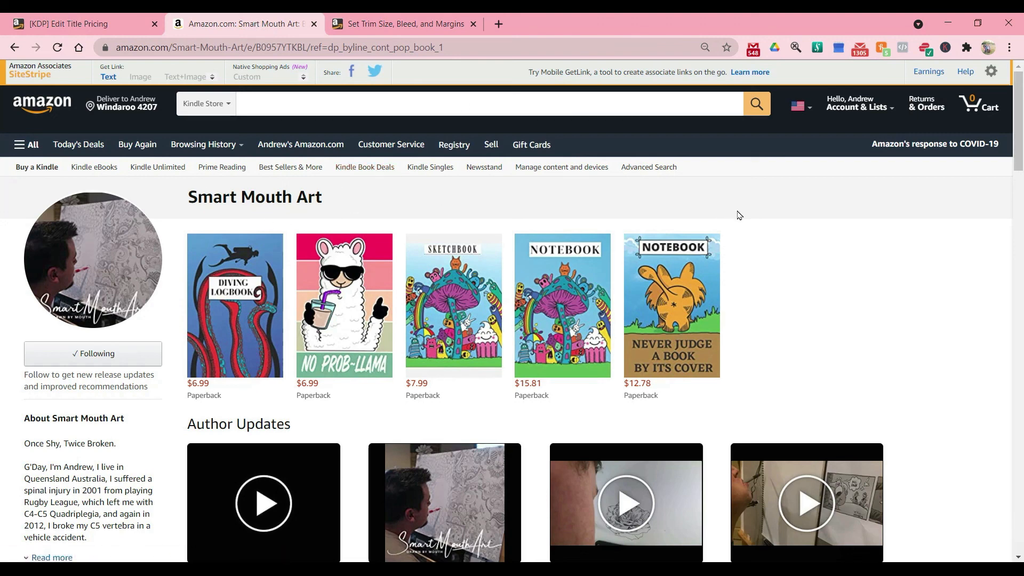
scroll(1020, 181, down, 4)
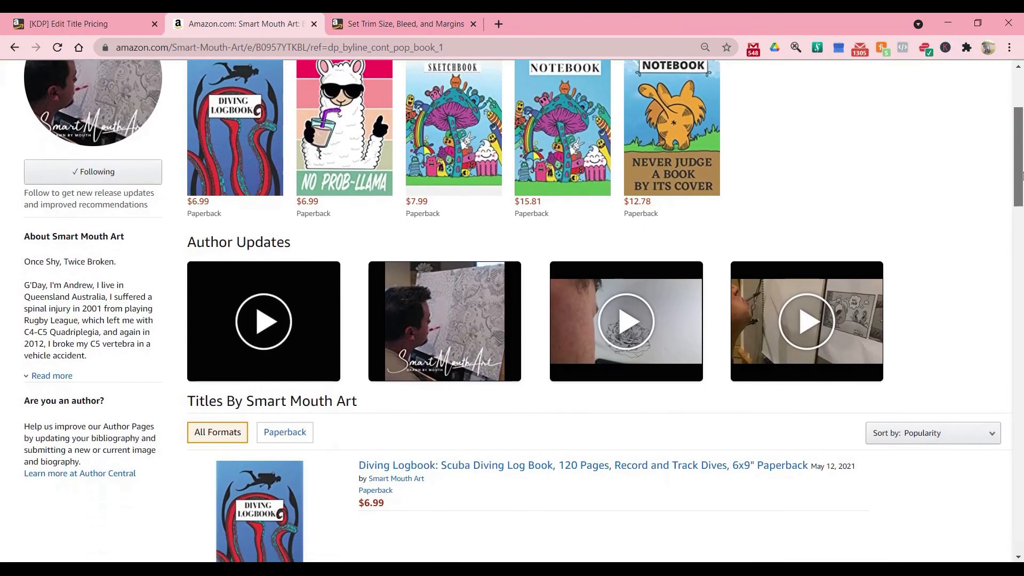
scroll(1019, 181, down, 6)
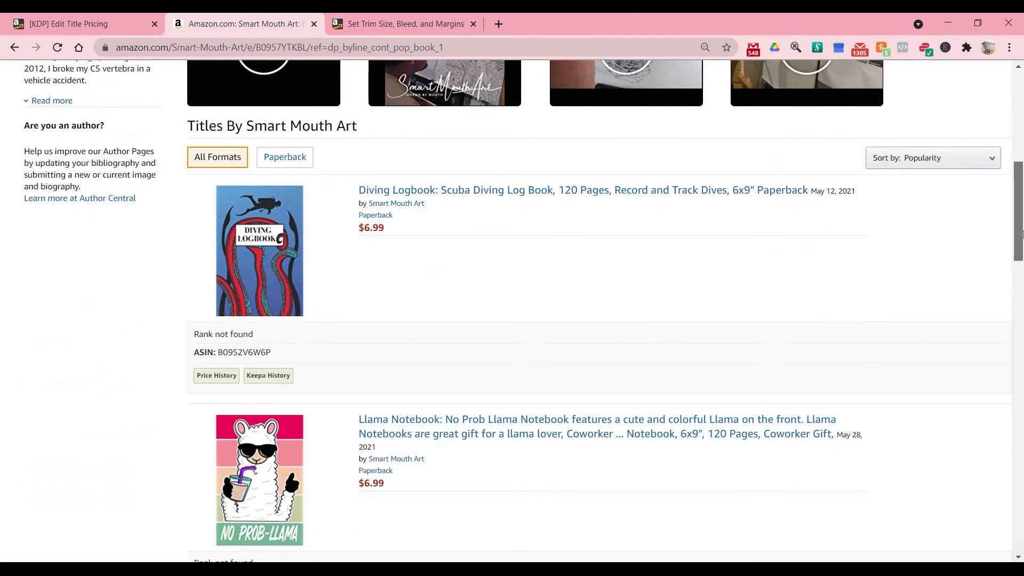
drag(1020, 274, 1020, 170)
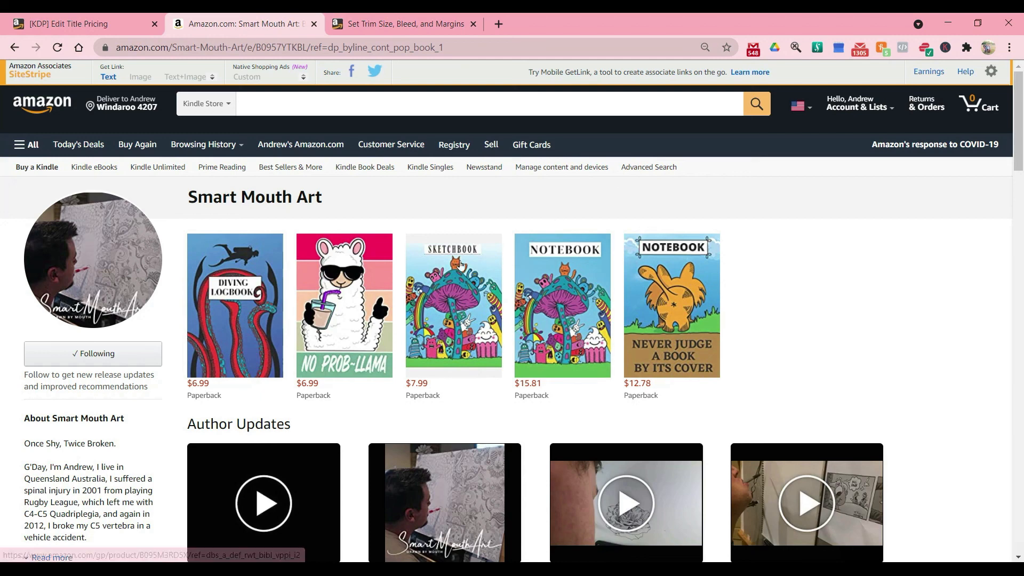
View the product page of the Never Judge a Book by its Cover notebook and return to the author page.
mouse_move(677, 273)
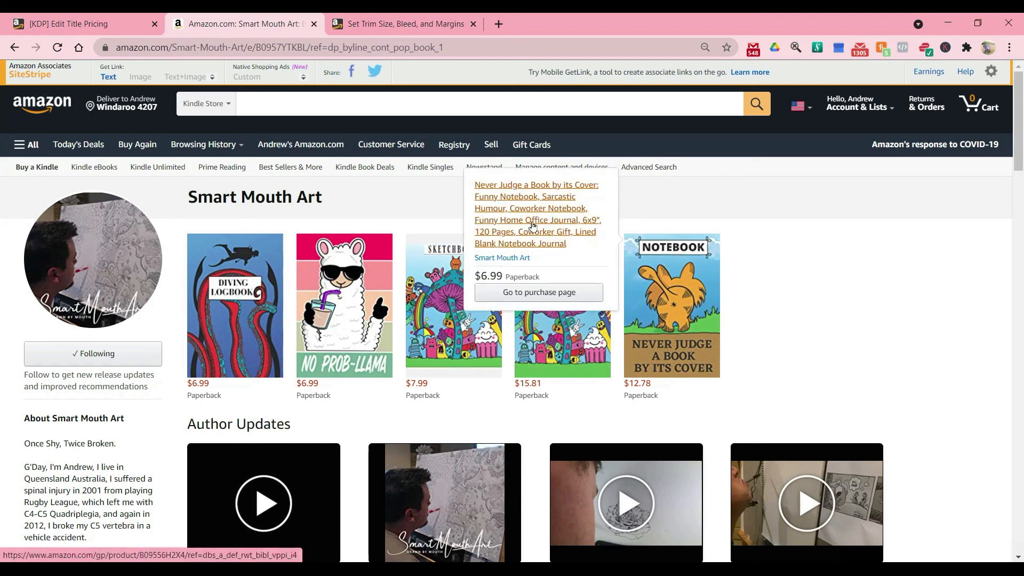
click(532, 224)
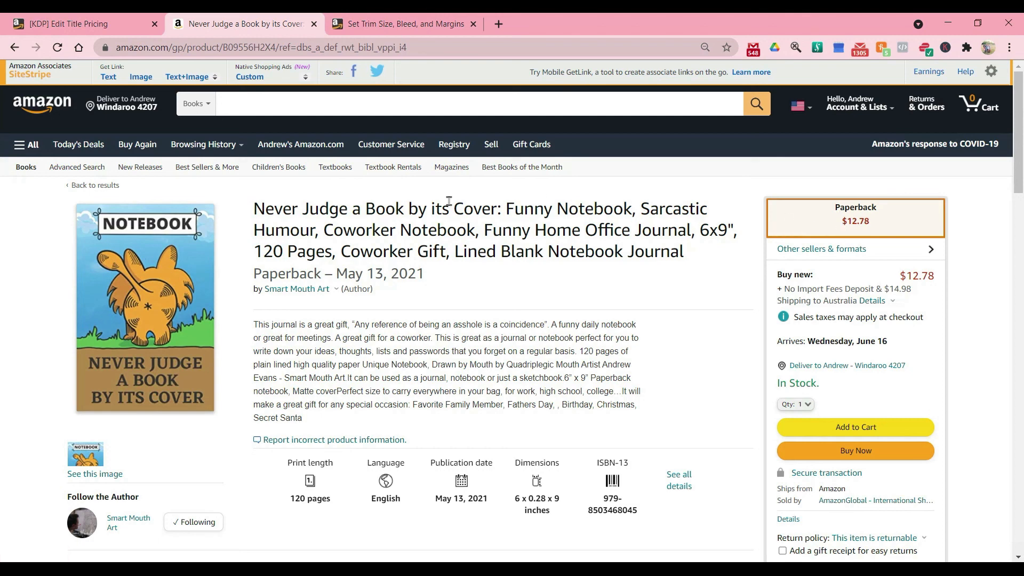
click(13, 47)
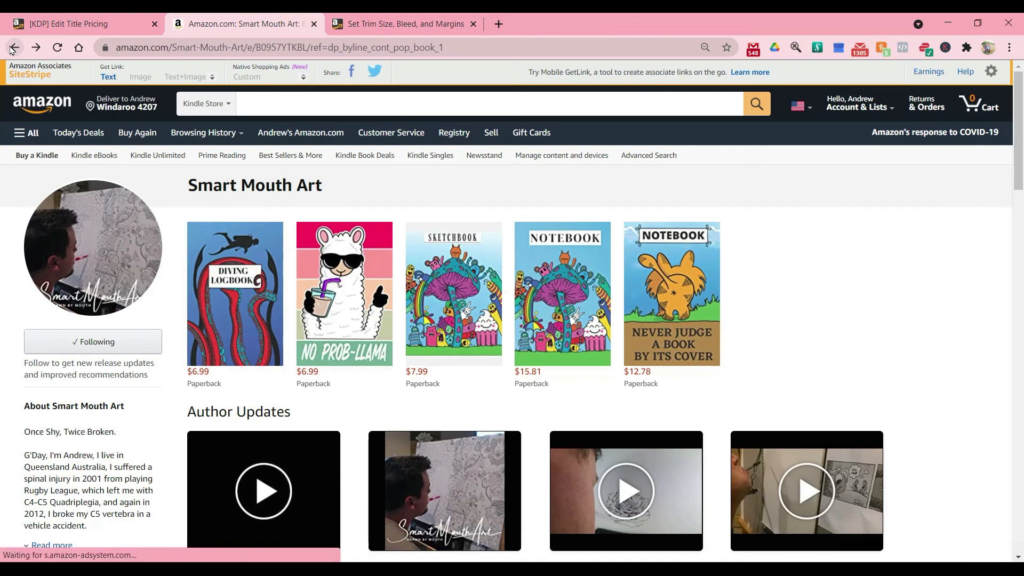